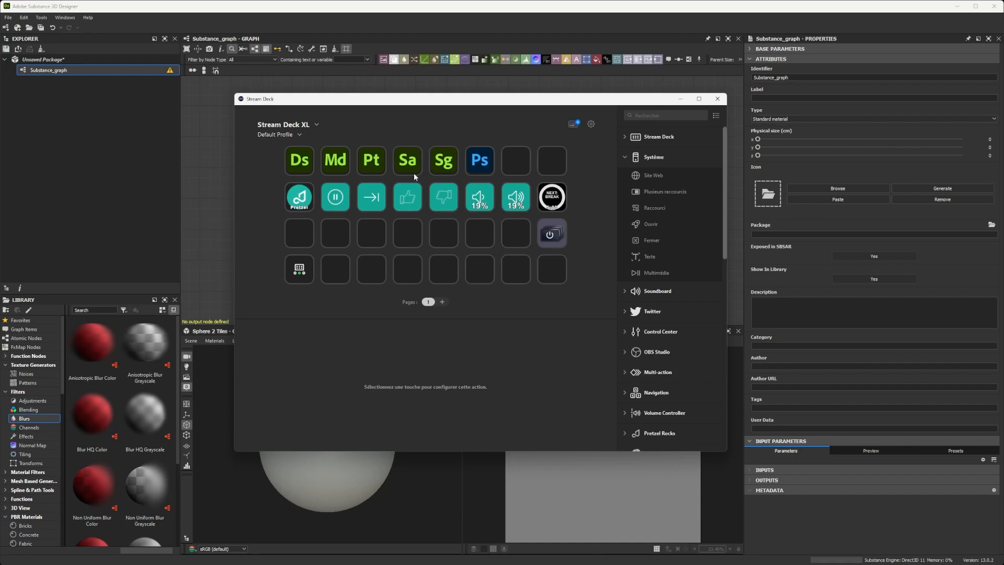
# Switch the Stream Deck XL to the Substance 3D Designer profile, showing its main node keys, and move its window aside
pyautogui.click(300, 135)
pyautogui.click(282, 169)
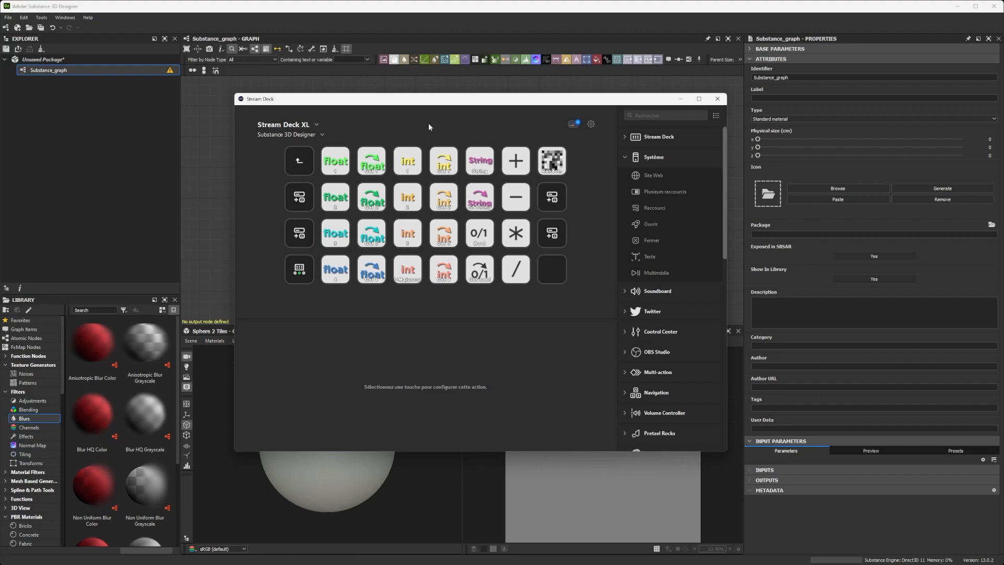
pyautogui.click(300, 161)
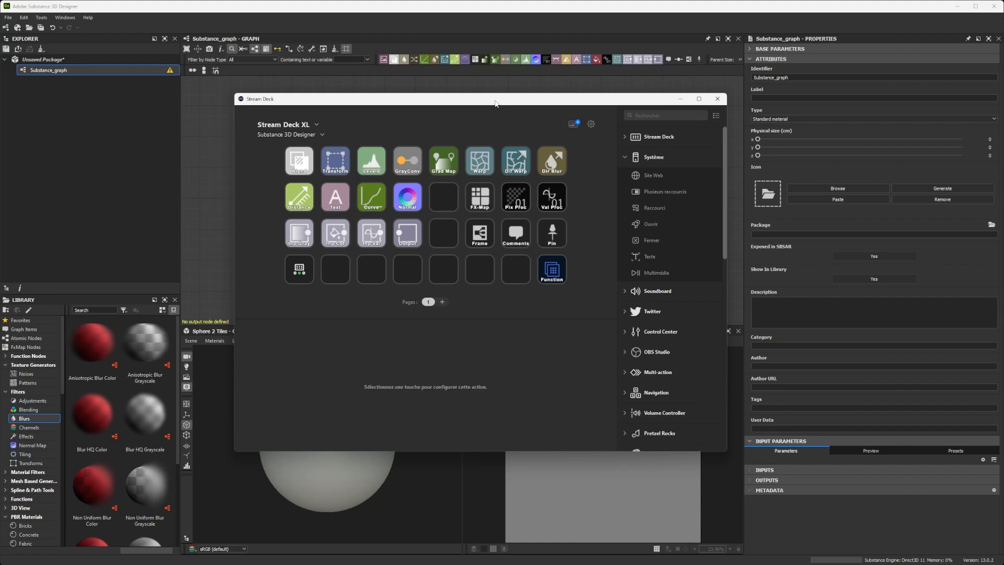
pyautogui.moveTo(496, 101); pyautogui.dragTo(0, 172)
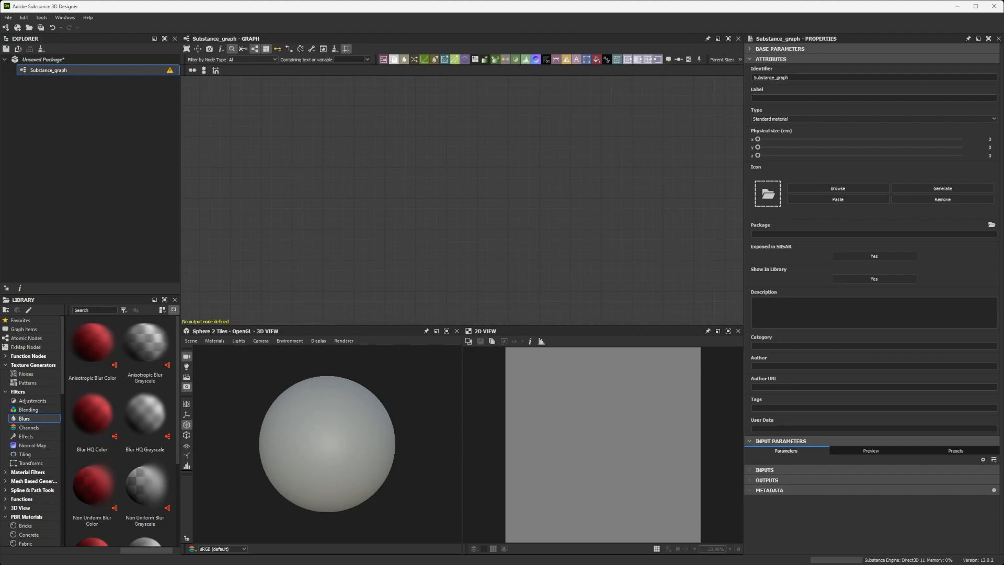
# Open the node creation shortcuts in Substance 3D Designer's preferences and review those assigned for the Substance Compositing Graph
pyautogui.click(24, 18)
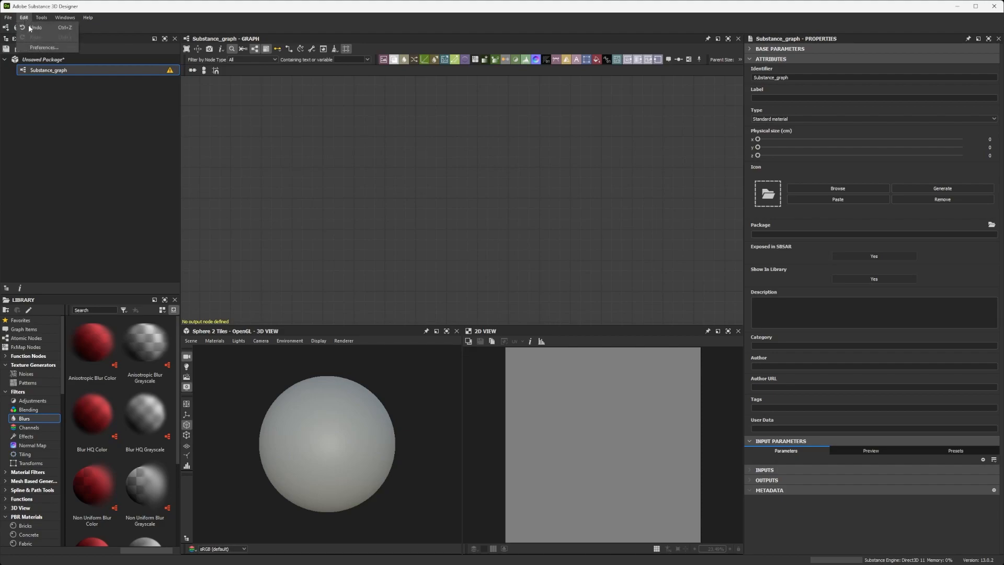
pyautogui.click(39, 48)
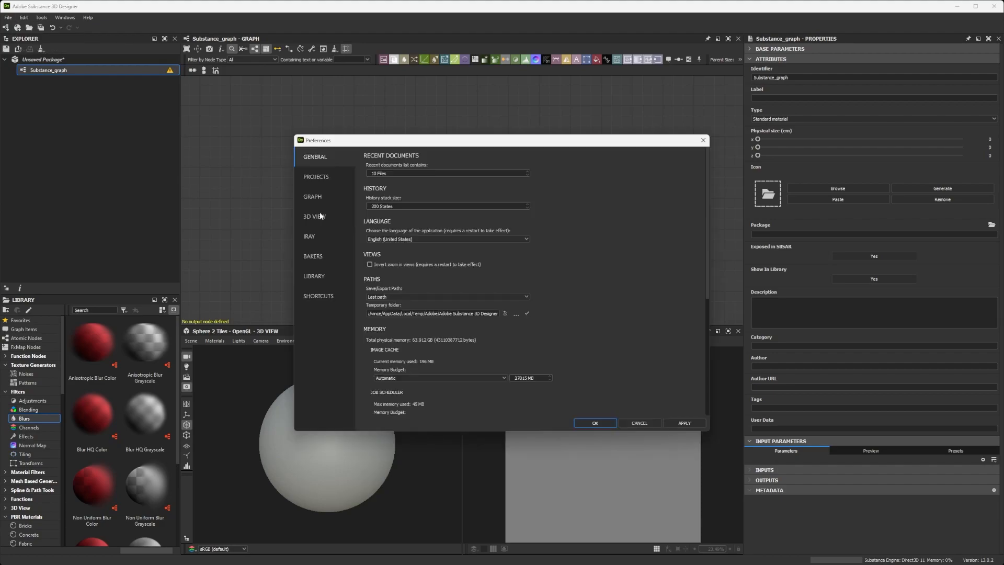
pyautogui.click(310, 296)
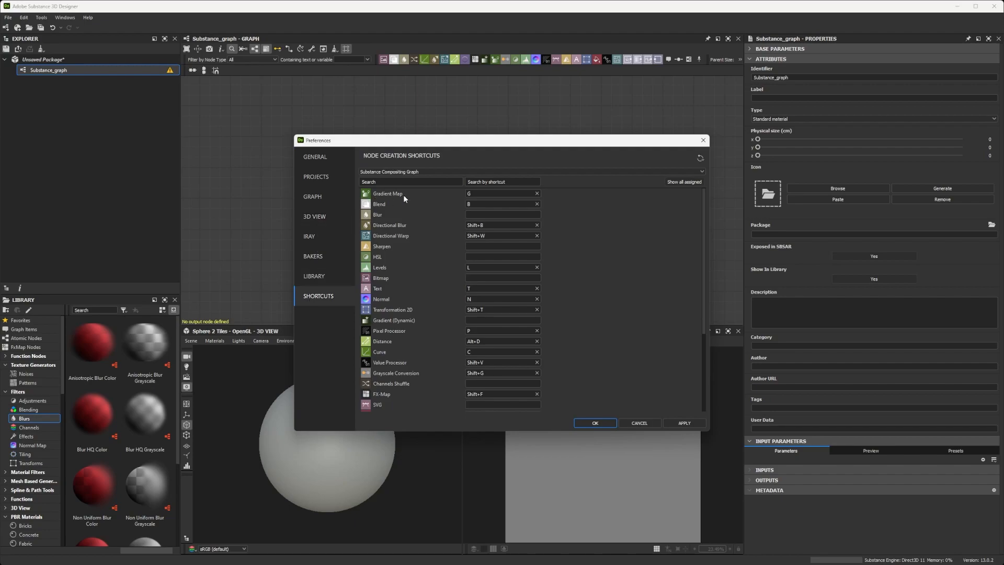
pyautogui.scroll(-2, 388, 214)
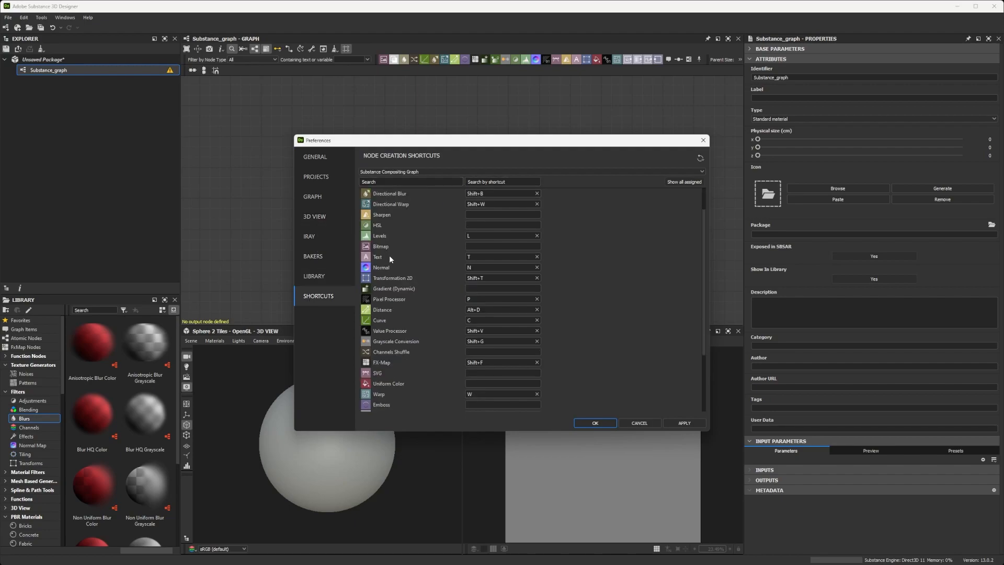
pyautogui.scroll(2, 409, 396)
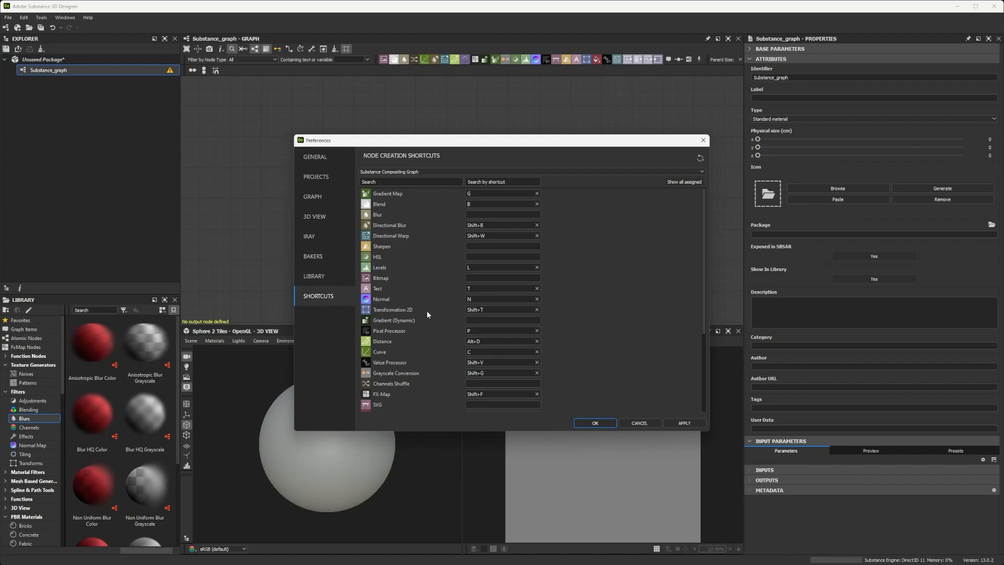
# Review the shortcuts assigned for the Substance Function Graph and return to the Substance Compositing Graph list
pyautogui.click(669, 170)
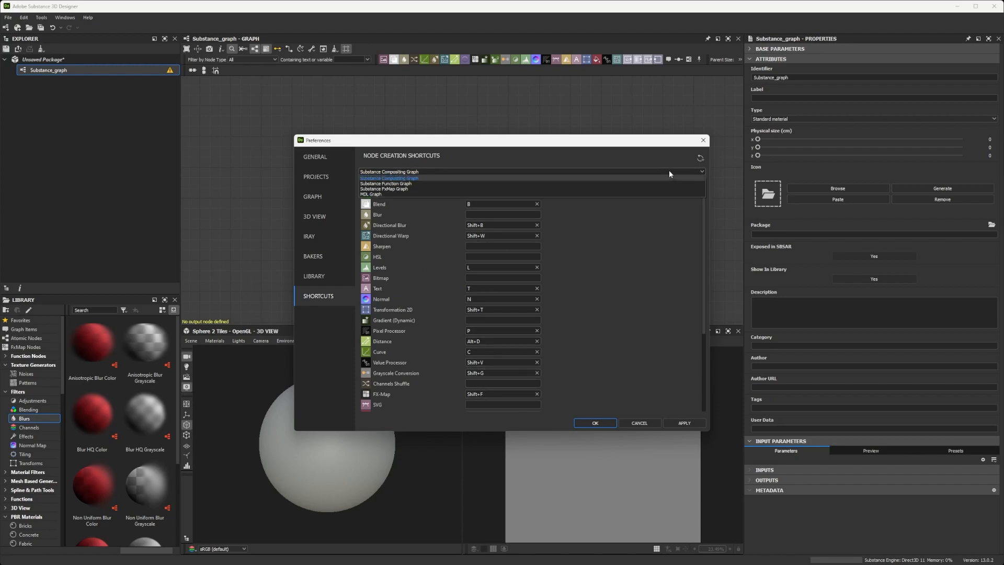
pyautogui.click(409, 183)
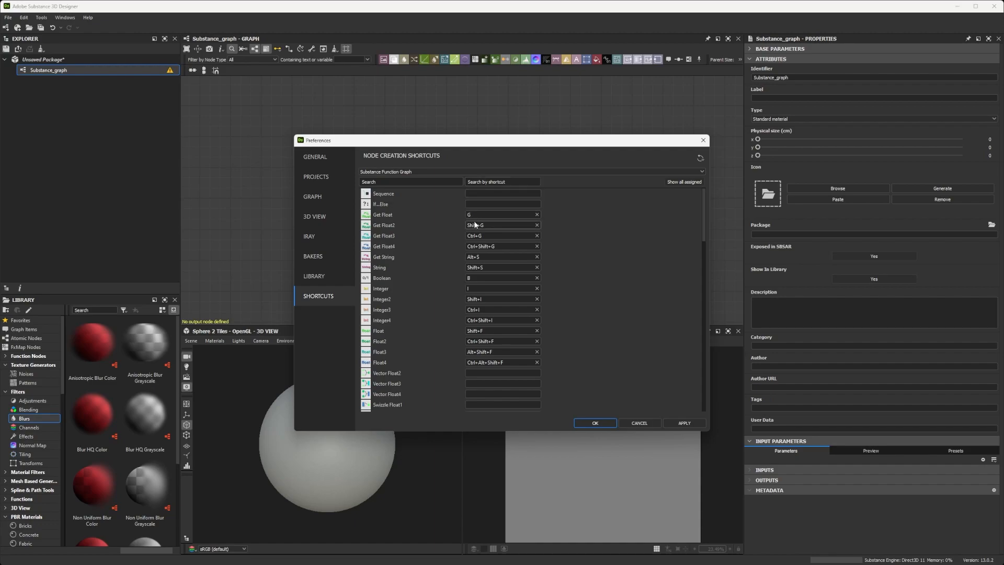
pyautogui.click(402, 172)
pyautogui.click(449, 178)
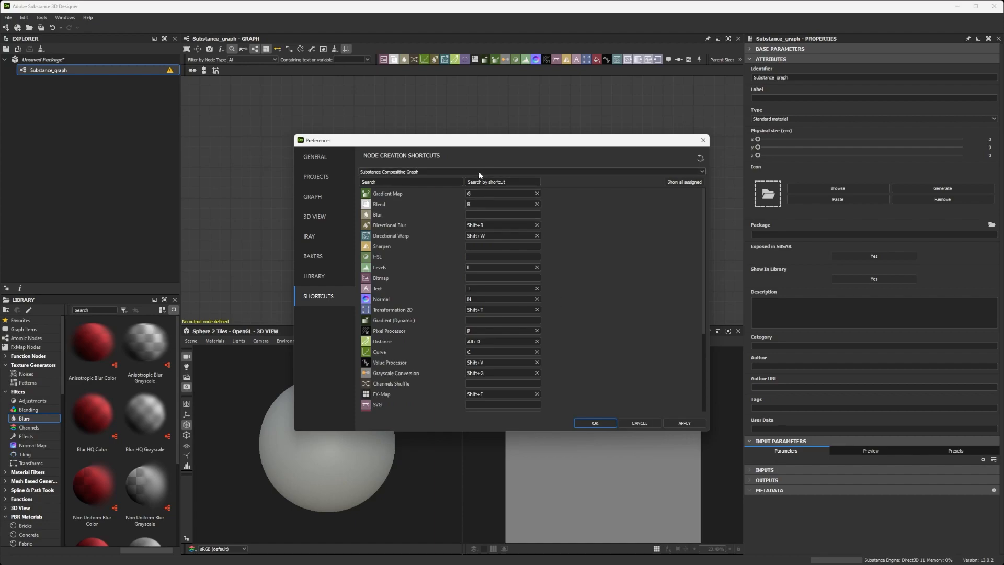
# Move the Preferences dialog aside and compare its shortcuts with the node keys in the Stream Deck window
pyautogui.moveTo(424, 142); pyautogui.dragTo(403, 116)
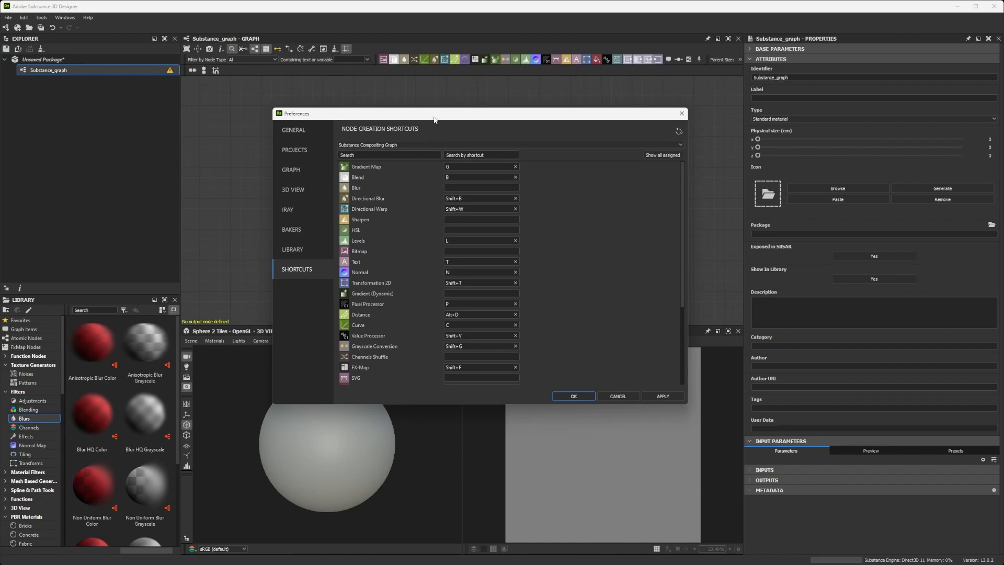
pyautogui.moveTo(424, 117); pyautogui.dragTo(579, 97)
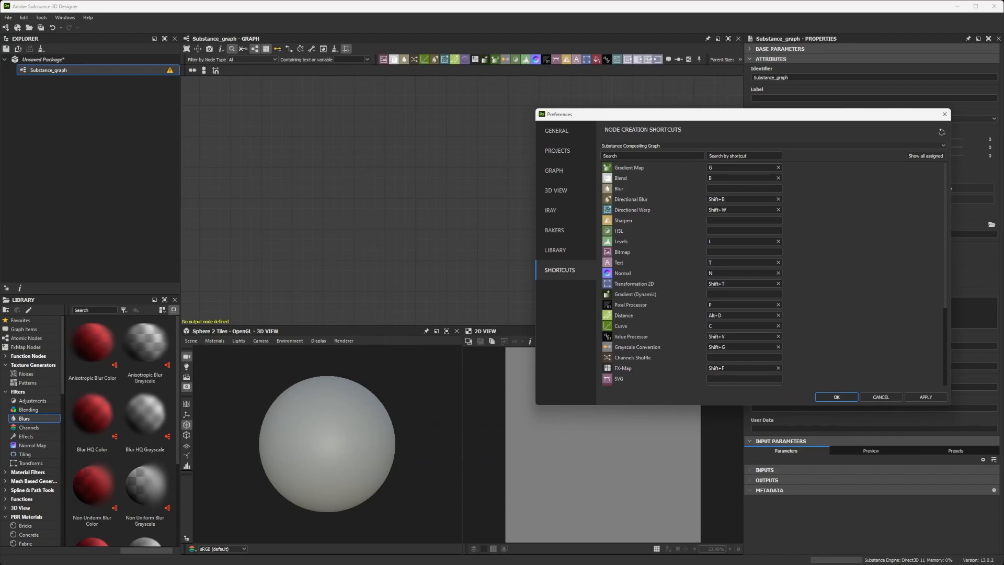
pyautogui.moveTo(0, 166); pyautogui.dragTo(446, 120)
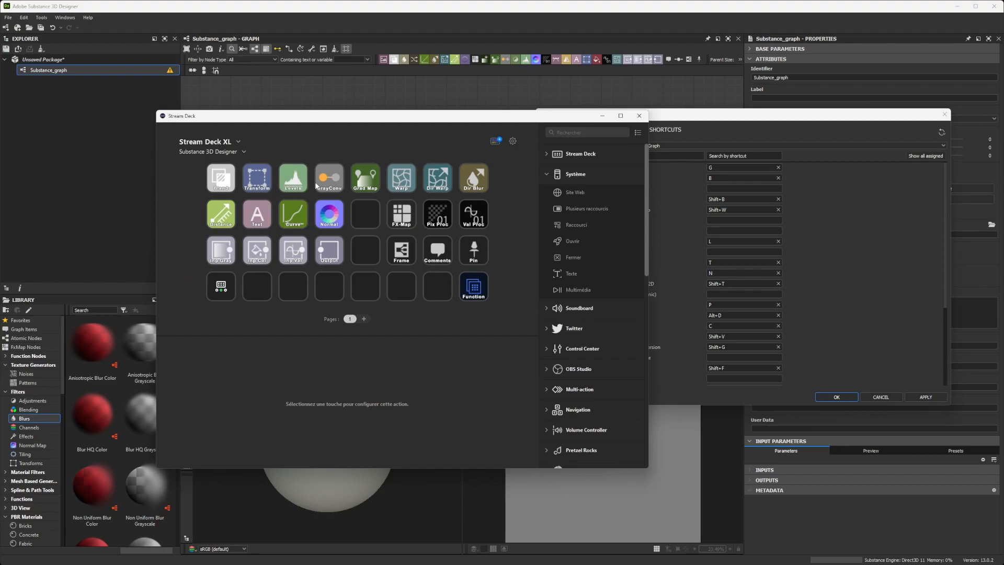
pyautogui.moveTo(381, 118); pyautogui.dragTo(0, 125)
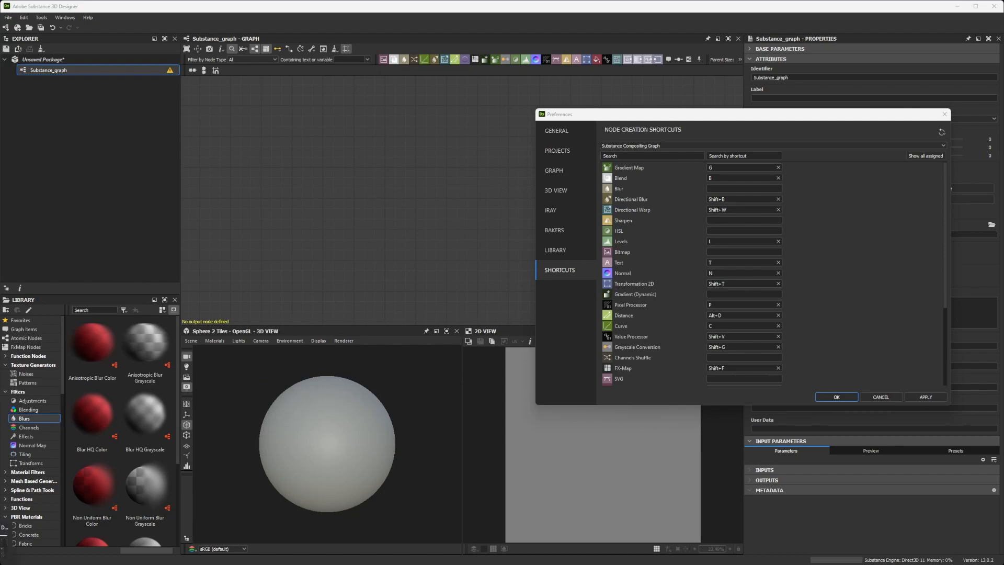
# Bring in the File Explorer window and examine the node thumbnails in Substance 3D Designer's databases\thumbs folder
pyautogui.moveTo(0, 84); pyautogui.dragTo(505, 47)
pyautogui.scroll(-5, 460, 210)
pyautogui.scroll(-10, 460, 209)
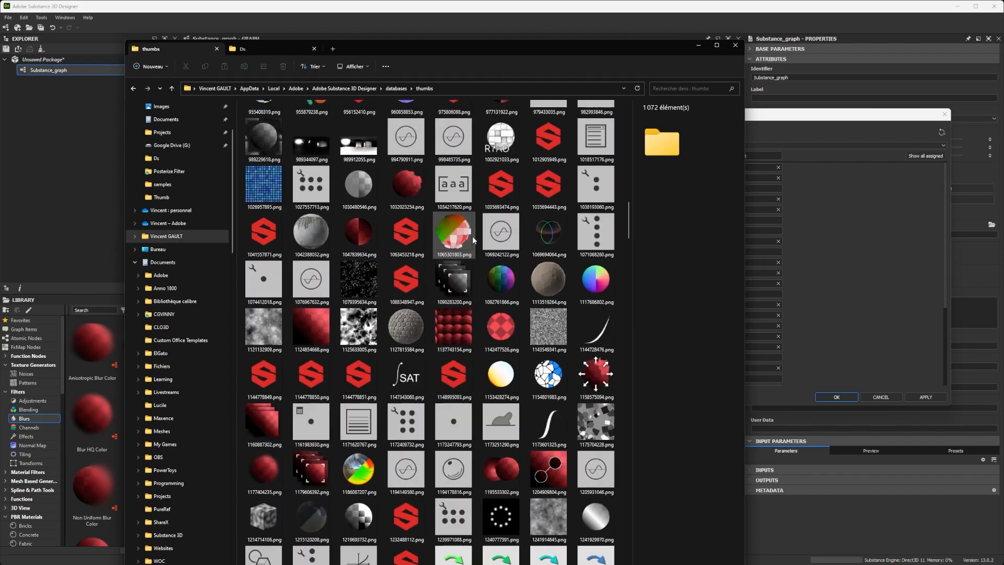
pyautogui.scroll(-5, 473, 241)
pyautogui.scroll(-5, 481, 262)
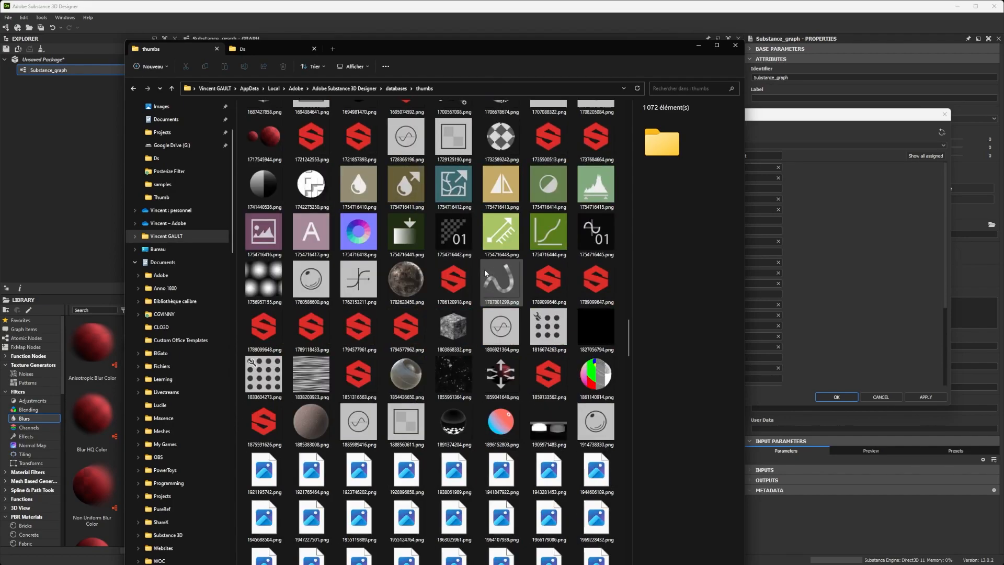
pyautogui.scroll(-5, 484, 268)
pyautogui.scroll(-10, 470, 283)
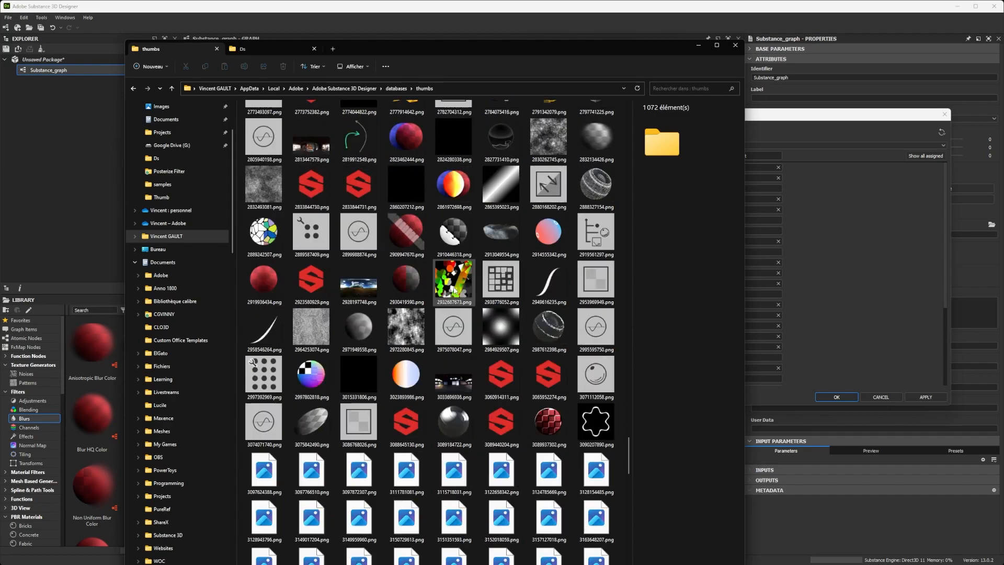
pyautogui.scroll(20, 454, 298)
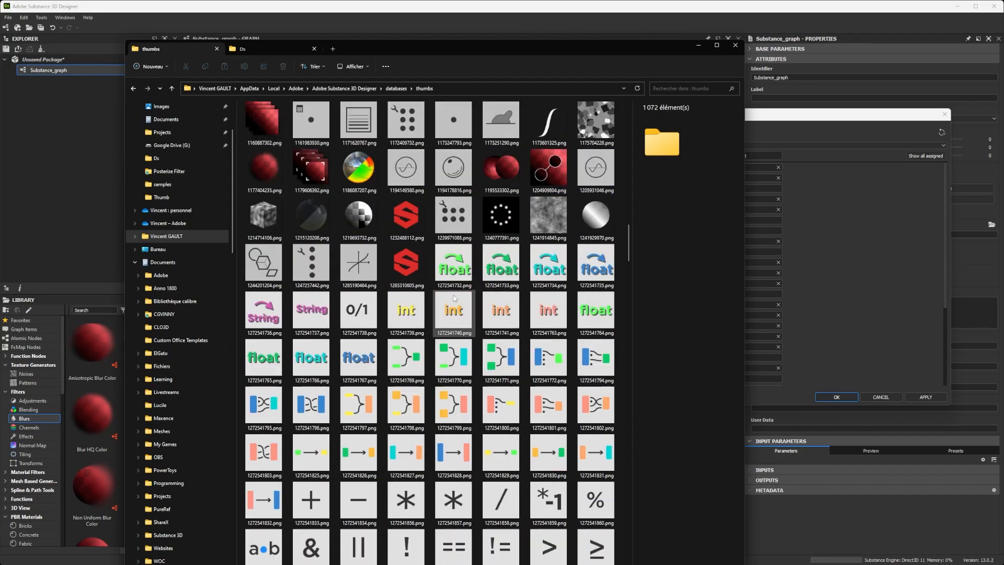
pyautogui.moveTo(416, 54); pyautogui.dragTo(414, 1)
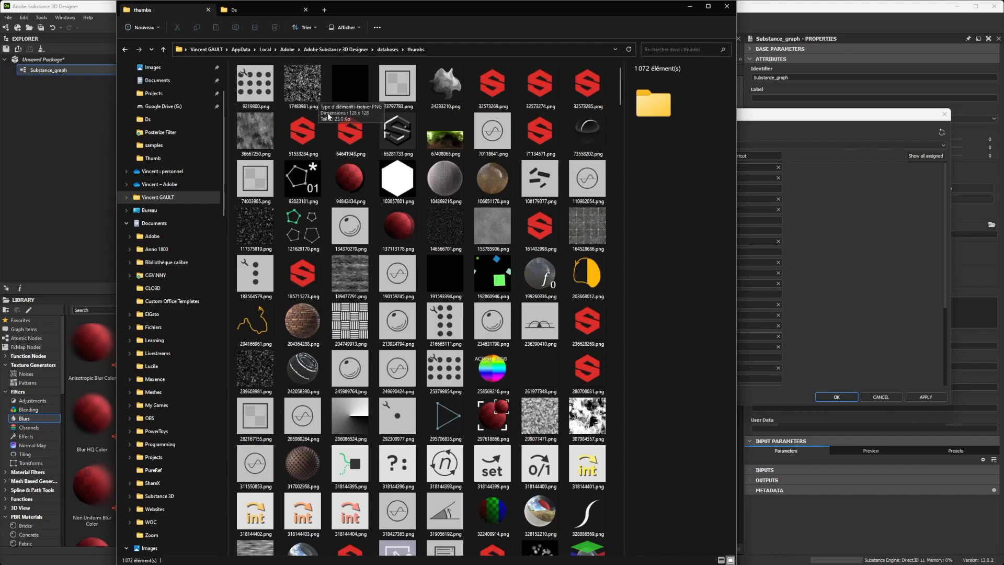
pyautogui.scroll(-5, 328, 136)
pyautogui.scroll(5, 328, 137)
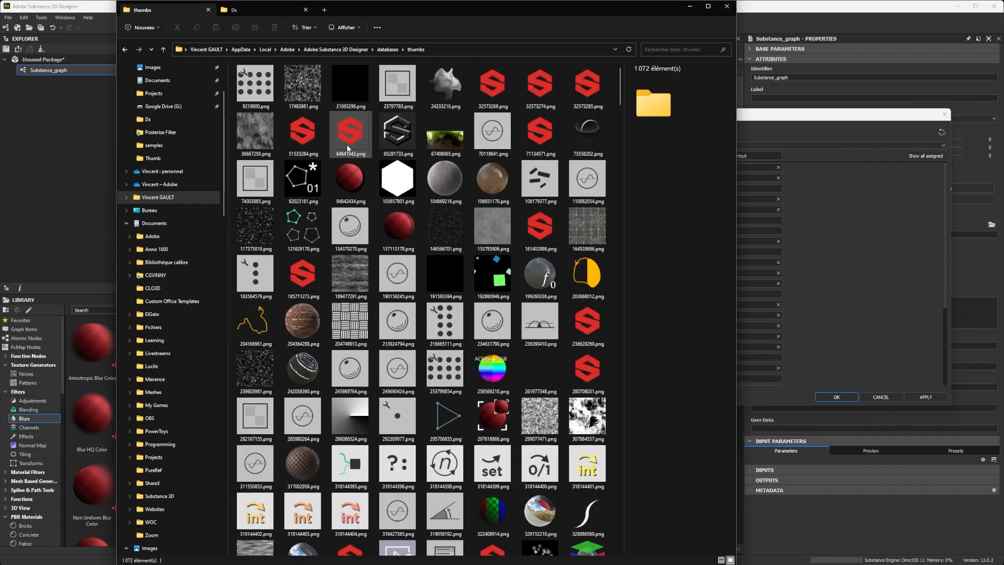
pyautogui.scroll(-8, 391, 213)
pyautogui.scroll(9, 350, 225)
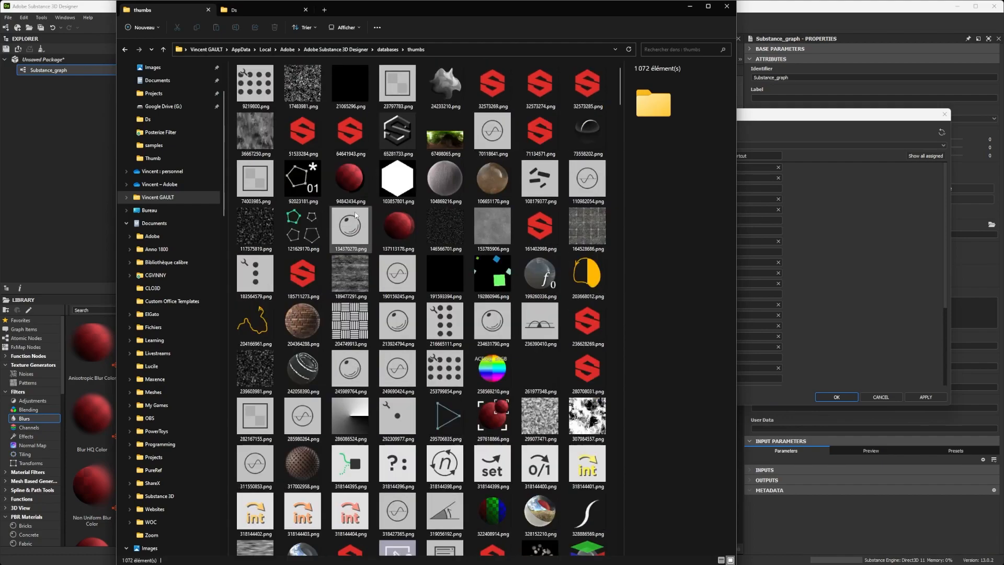
pyautogui.scroll(-3, 321, 432)
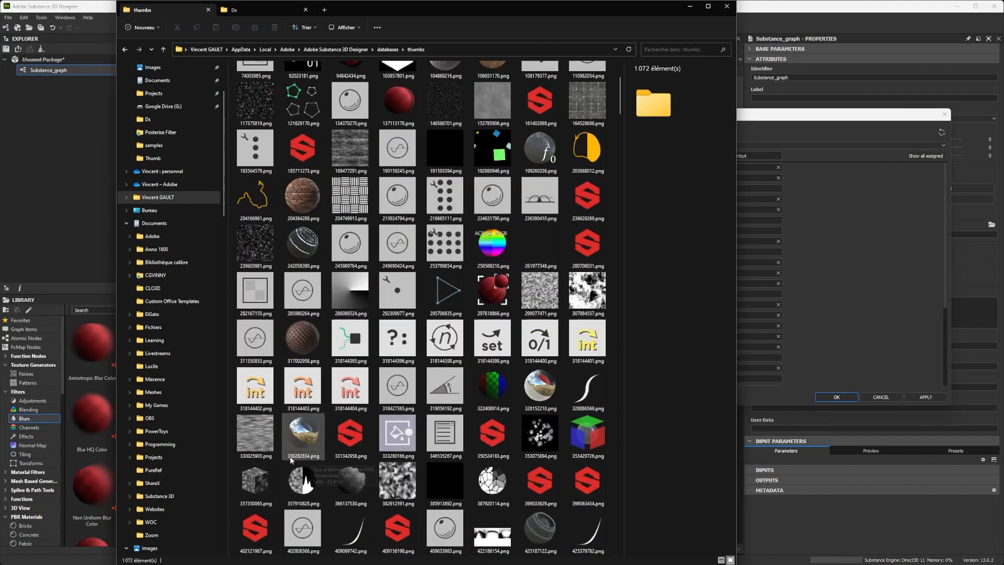
# Sort the thumbs folder by date and look through it for the atomic node icons
pyautogui.rightClick(279, 401)
pyautogui.moveTo(330, 413)
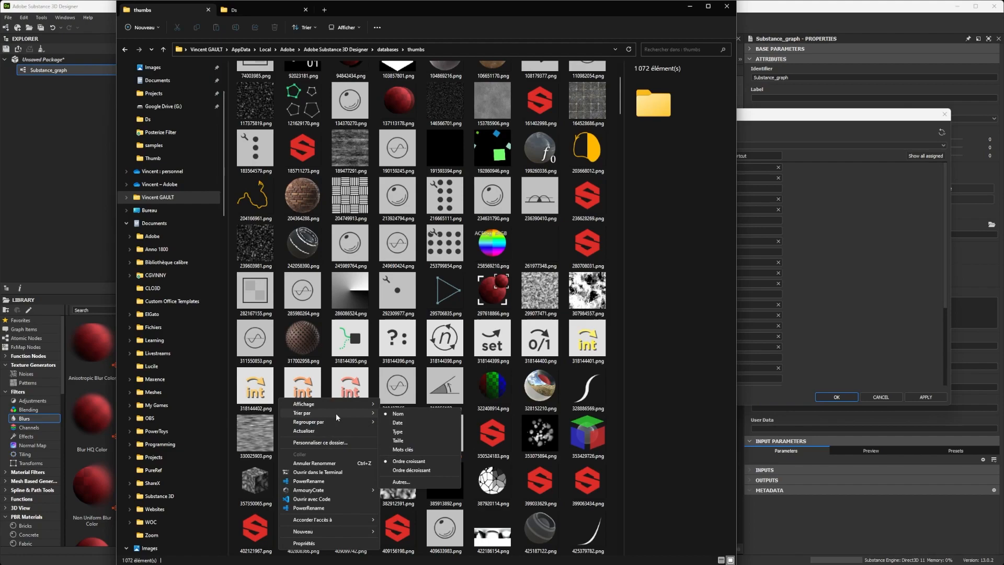
pyautogui.click(398, 422)
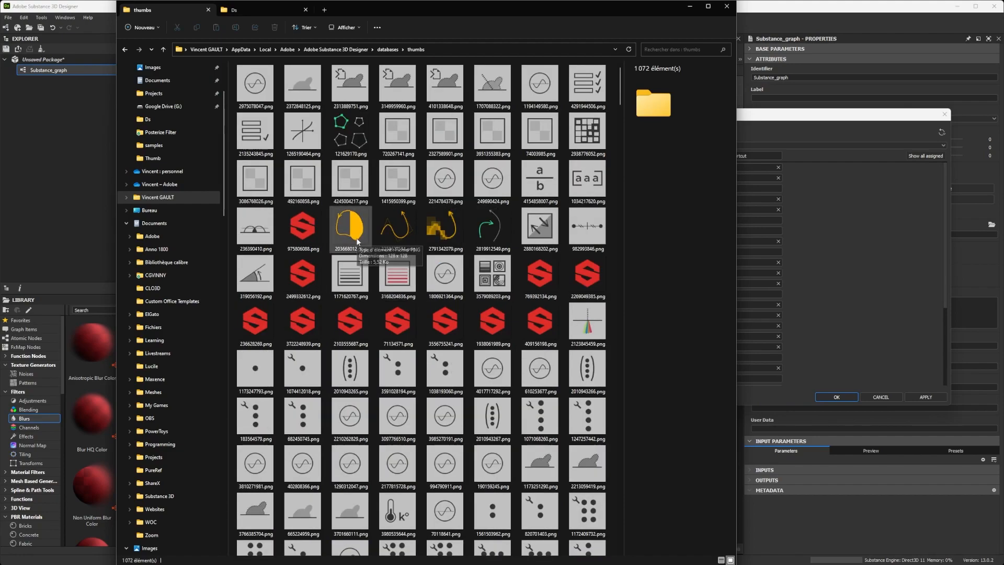
pyautogui.scroll(-10, 359, 237)
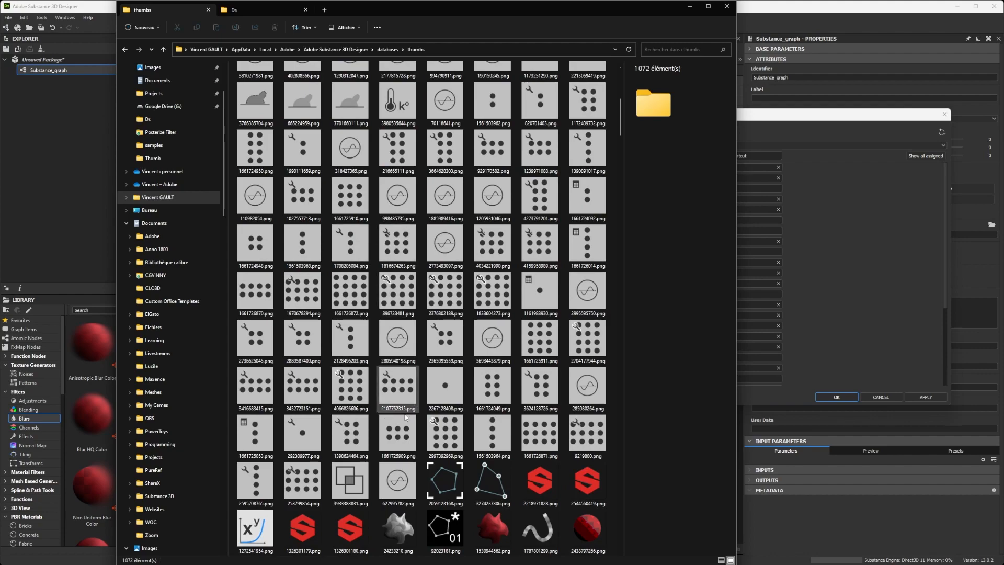
pyautogui.scroll(3, 363, 458)
pyautogui.scroll(6, 368, 415)
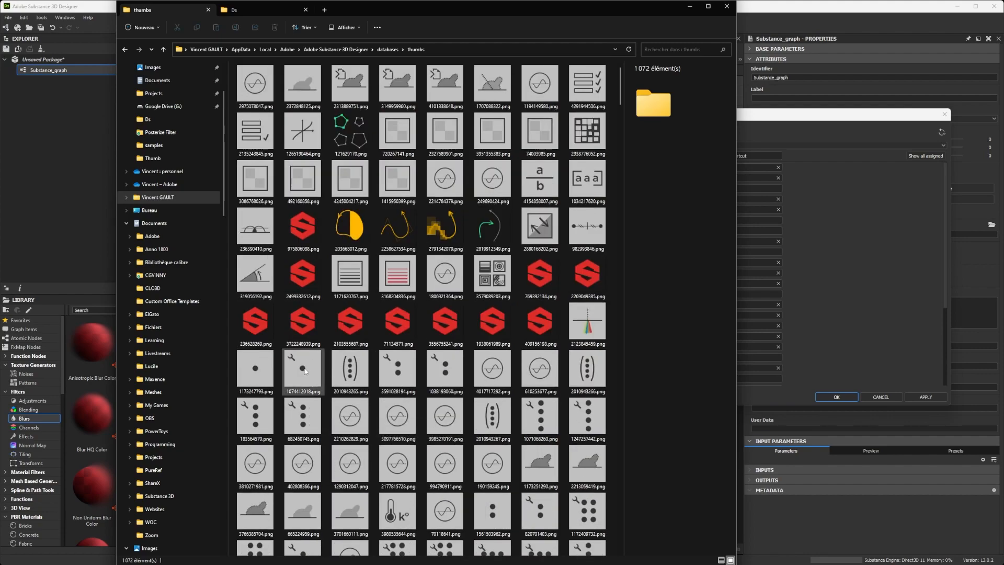
pyautogui.scroll(-12, 375, 387)
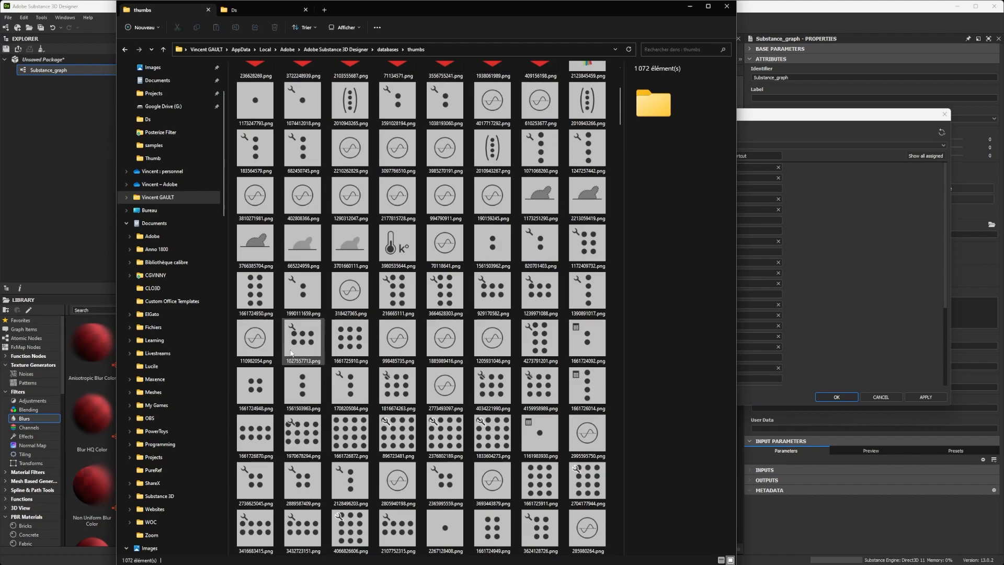
pyautogui.scroll(-20, 372, 388)
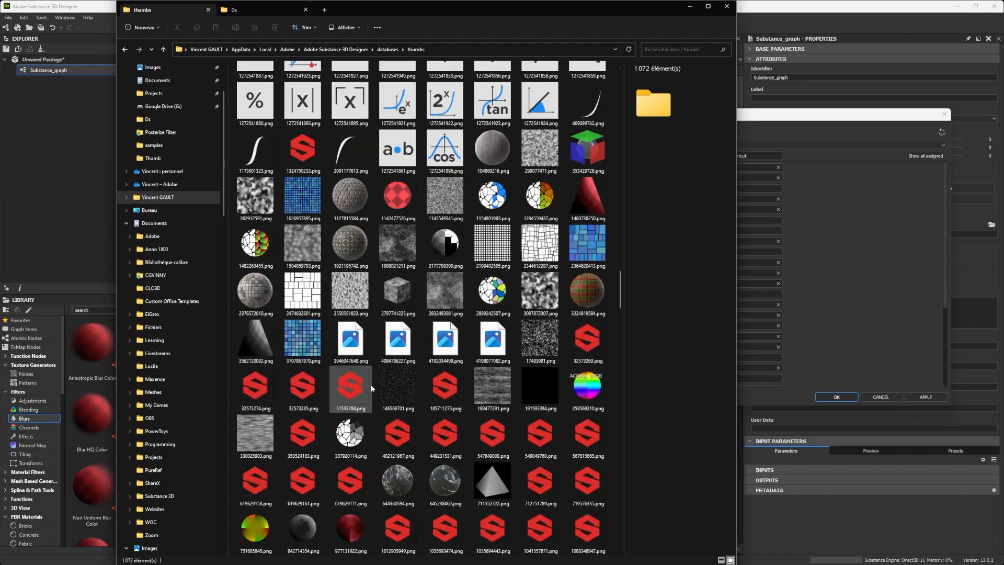
pyautogui.scroll(-10, 371, 388)
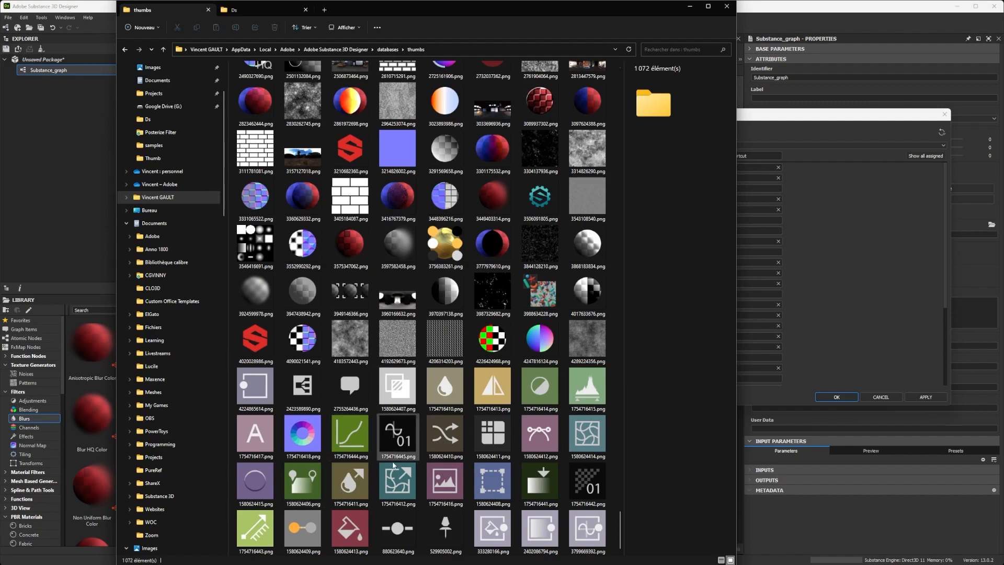
# View the selected node icons in the ElGato Icons\Ds folder and put the File Explorer window away
pyautogui.click(827, 218)
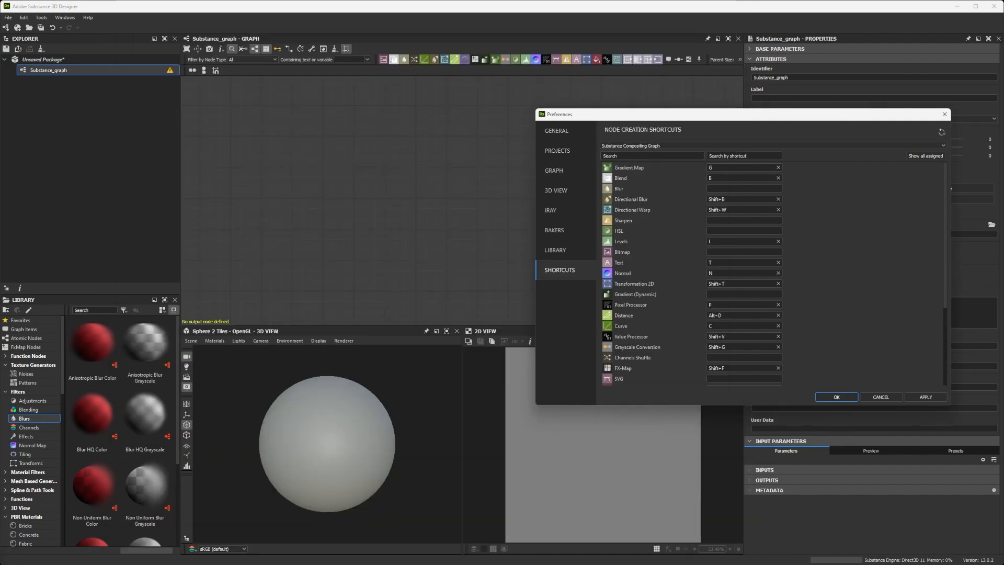
pyautogui.hotkey('alt', 'Tab')
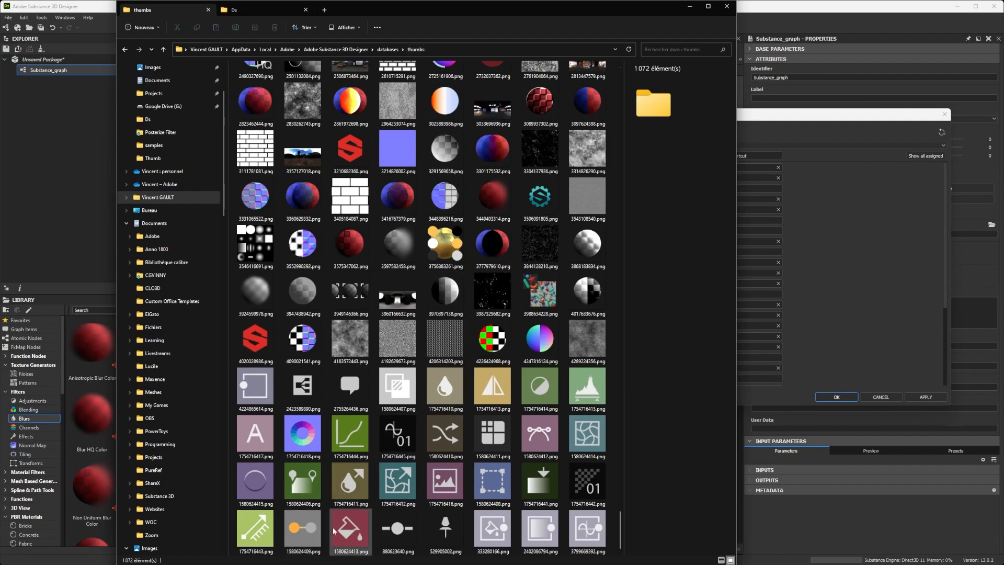
pyautogui.click(255, 12)
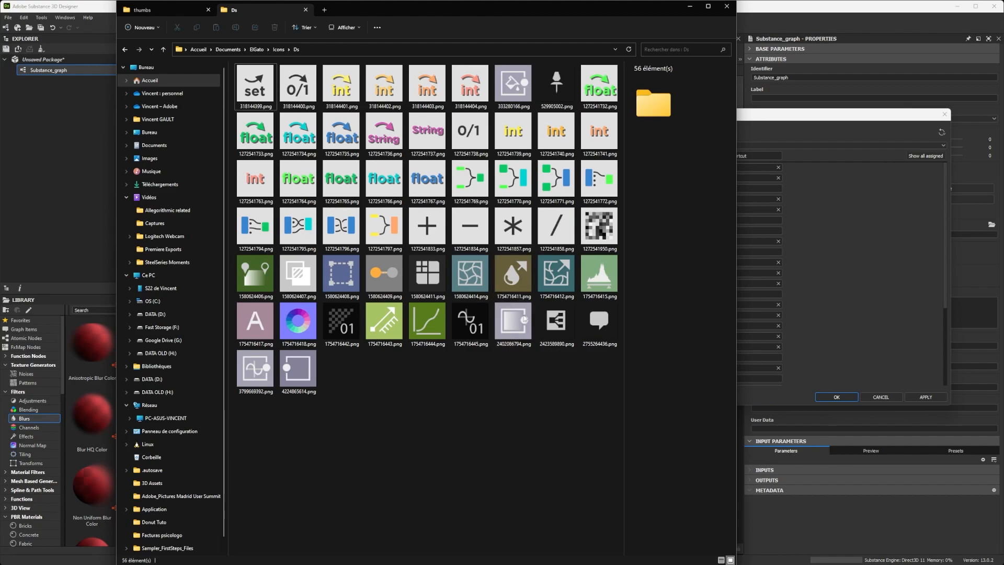
pyautogui.click(695, 9)
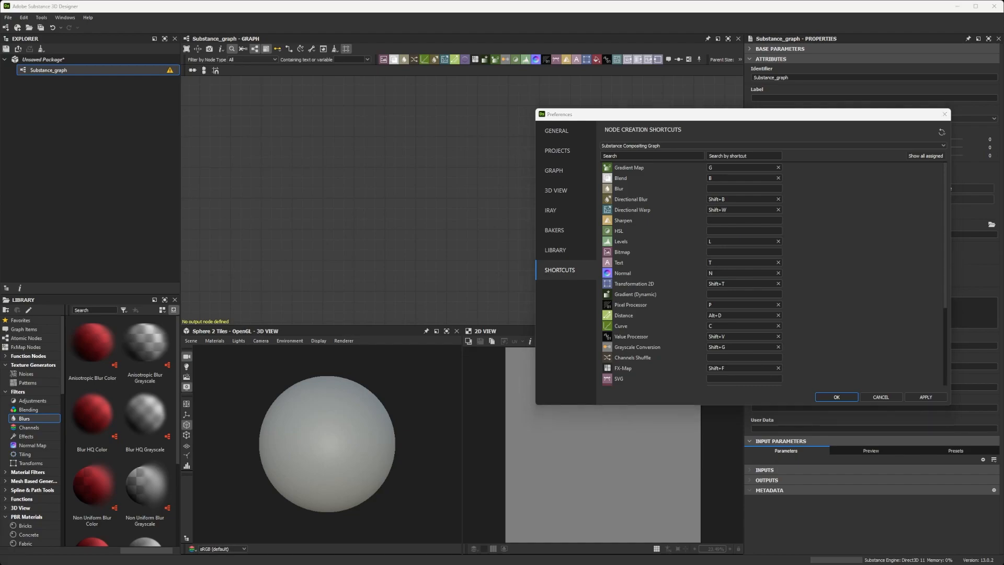
# Bring in the Stream Deck window and create a new, empty profile for the Stream Deck XL
pyautogui.moveTo(0, 74); pyautogui.dragTo(443, 90)
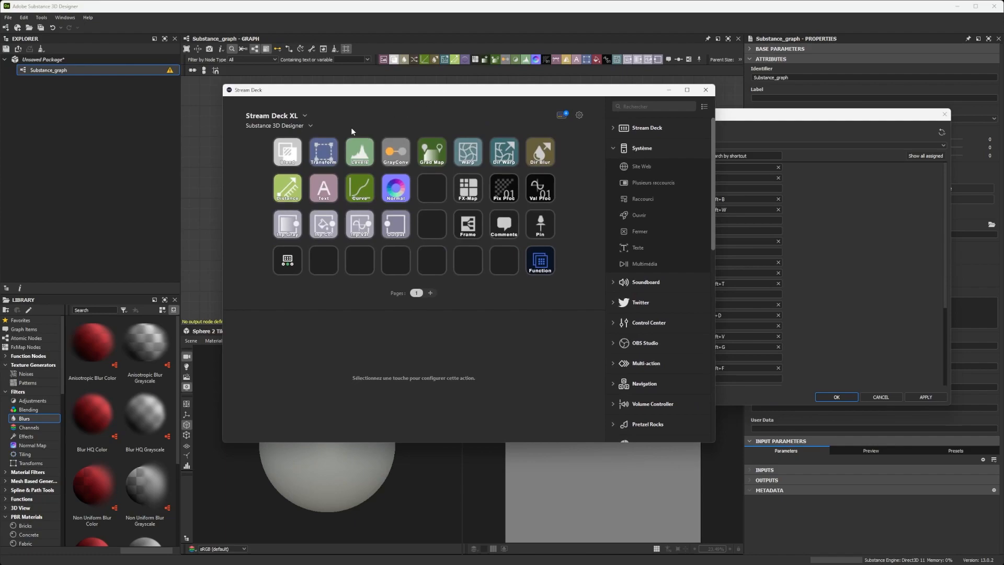
pyautogui.click(286, 126)
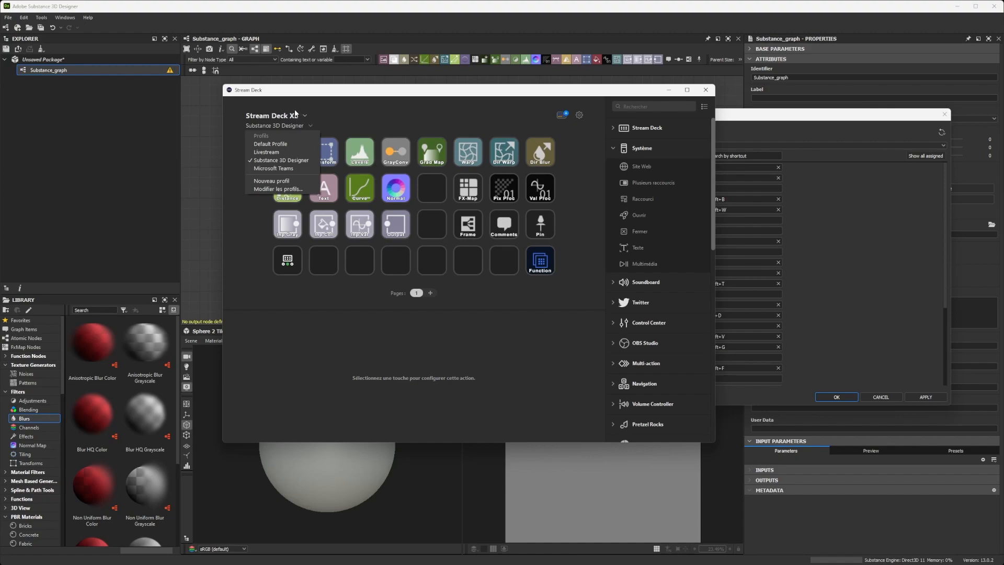
pyautogui.click(288, 181)
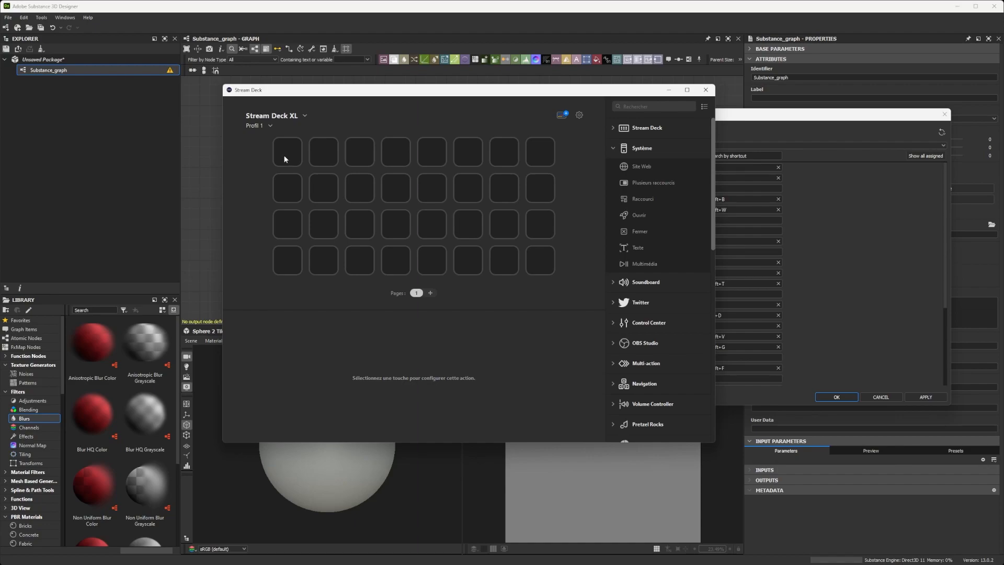
# Assign the Système action Raccourci to the first three keys of the new profile's top row
pyautogui.click(616, 149)
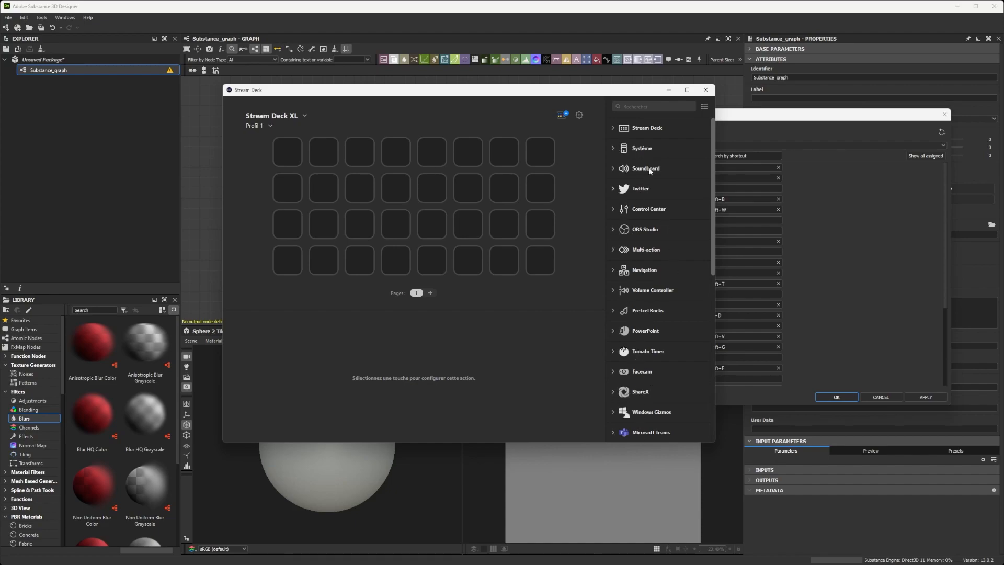
pyautogui.click(613, 148)
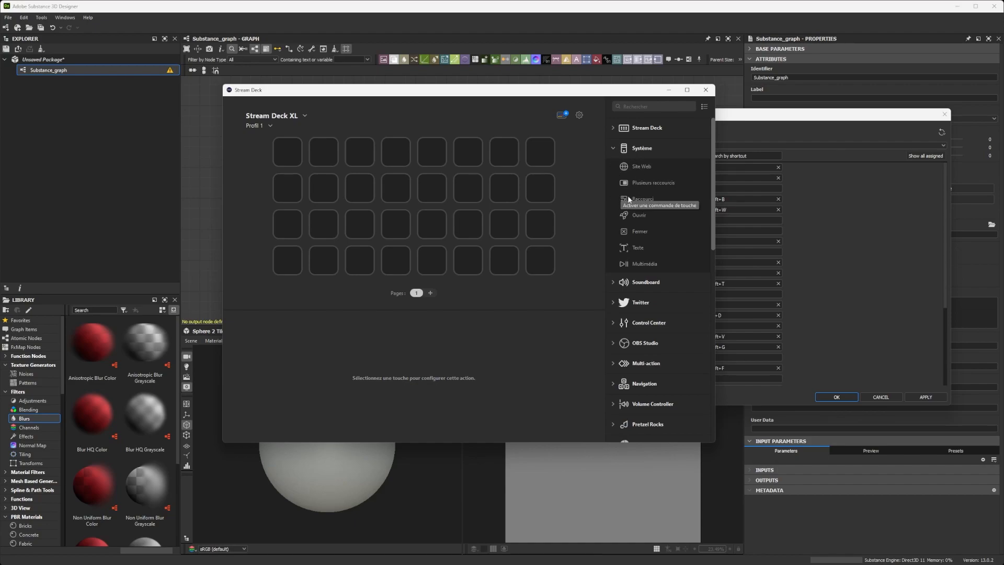
pyautogui.moveTo(648, 202); pyautogui.dragTo(284, 152)
pyautogui.moveTo(652, 198); pyautogui.dragTo(320, 150)
pyautogui.moveTo(642, 199); pyautogui.dragTo(358, 152)
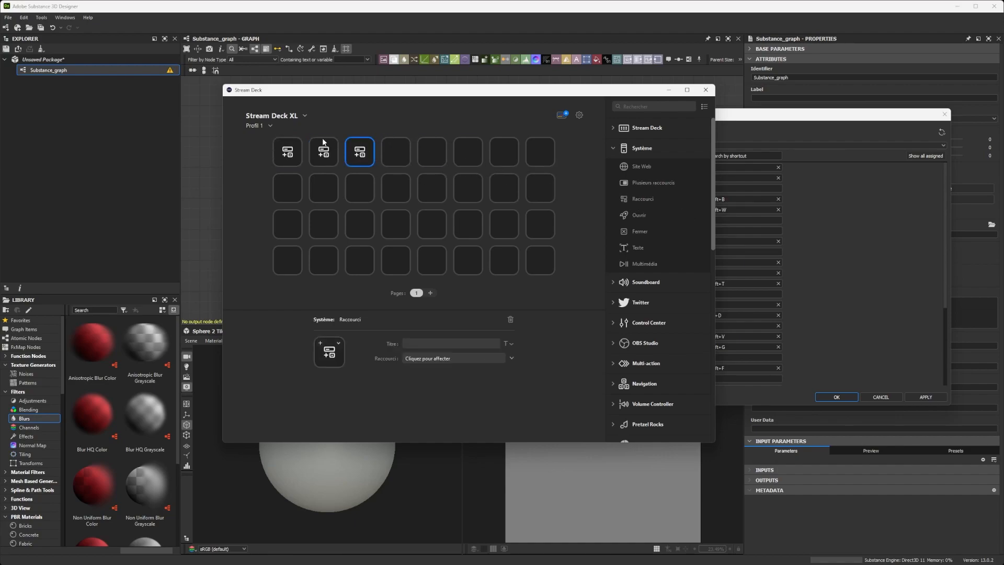
# Place the Stream Deck window beside Preferences and give the first key the title Grdt Map, the shortcut G and the green gradient map icon 1580624406.png
pyautogui.moveTo(433, 94); pyautogui.dragTo(243, 90)
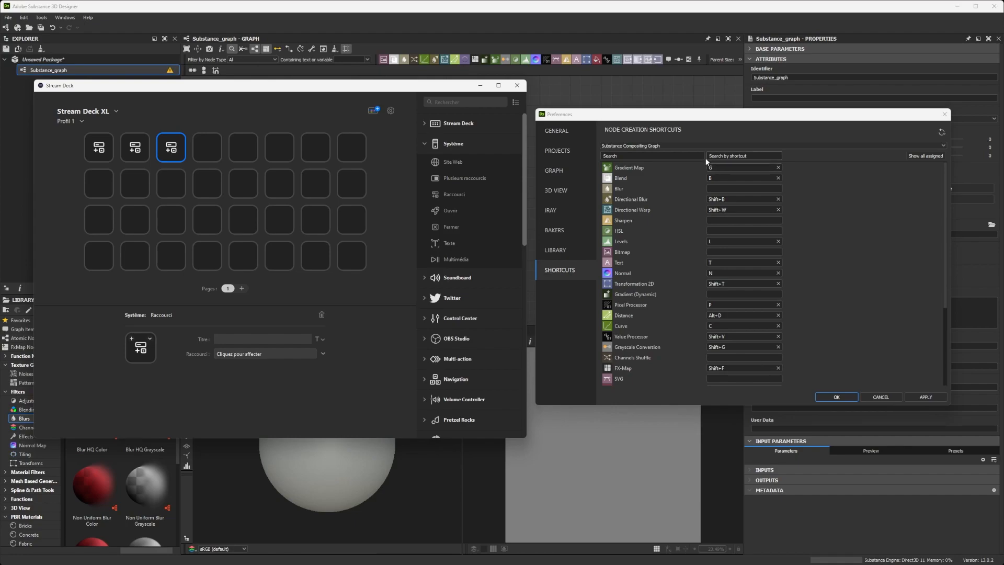
pyautogui.click(103, 148)
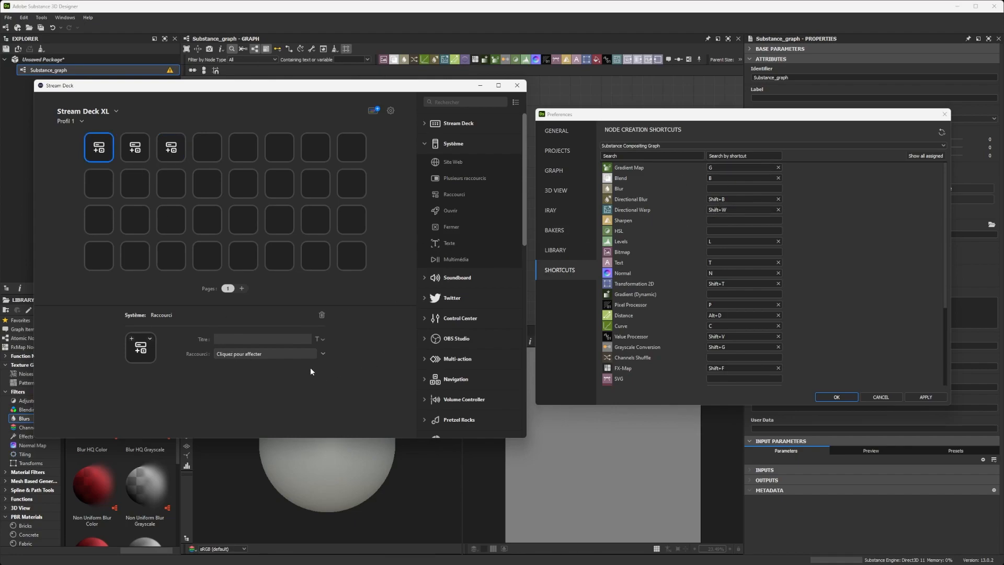
pyautogui.click(230, 339)
pyautogui.write('Grdt Map')
pyautogui.click(249, 354)
pyautogui.press('g')
pyautogui.click(151, 338)
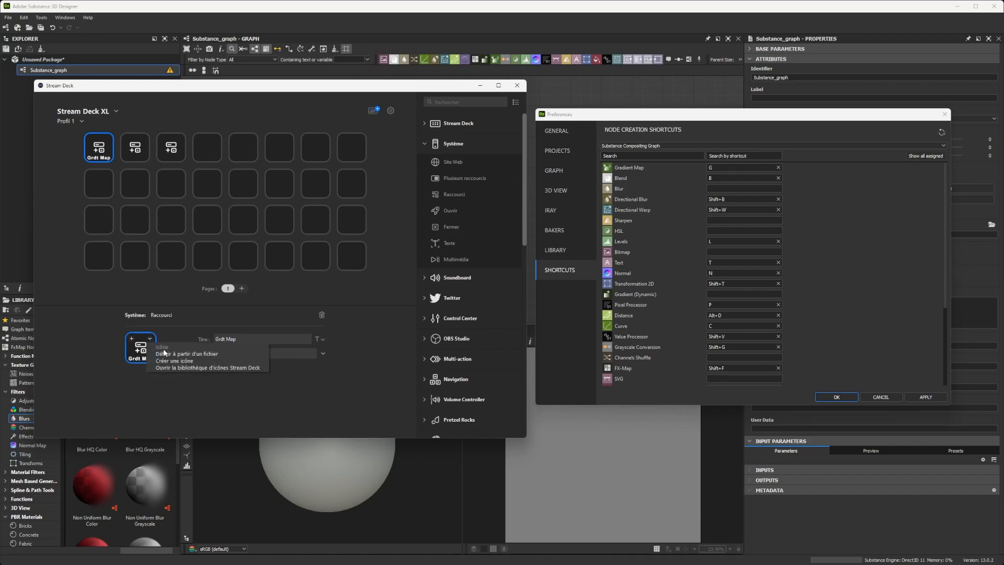
pyautogui.click(170, 354)
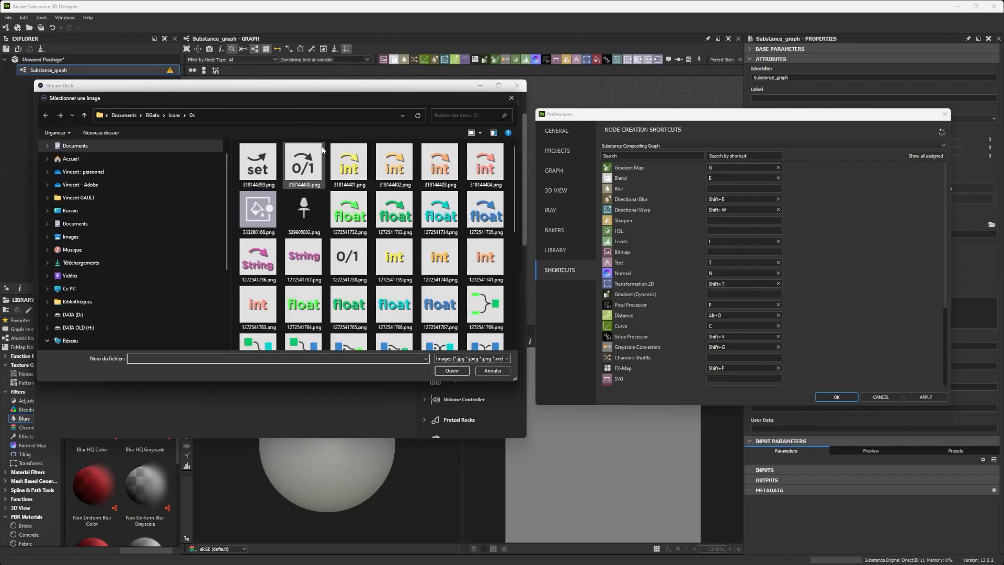
pyautogui.scroll(-10, 333, 211)
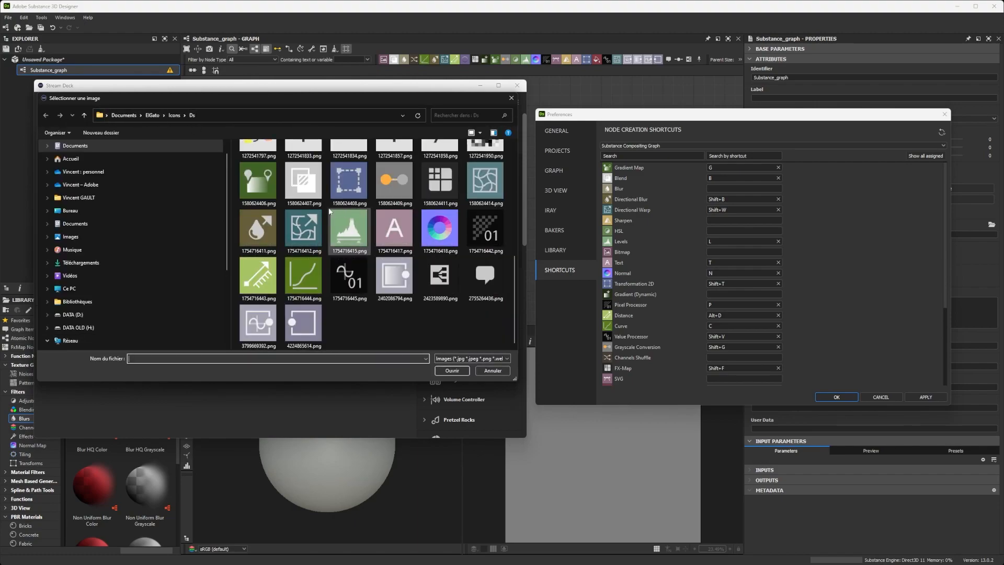
pyautogui.doubleClick(258, 184)
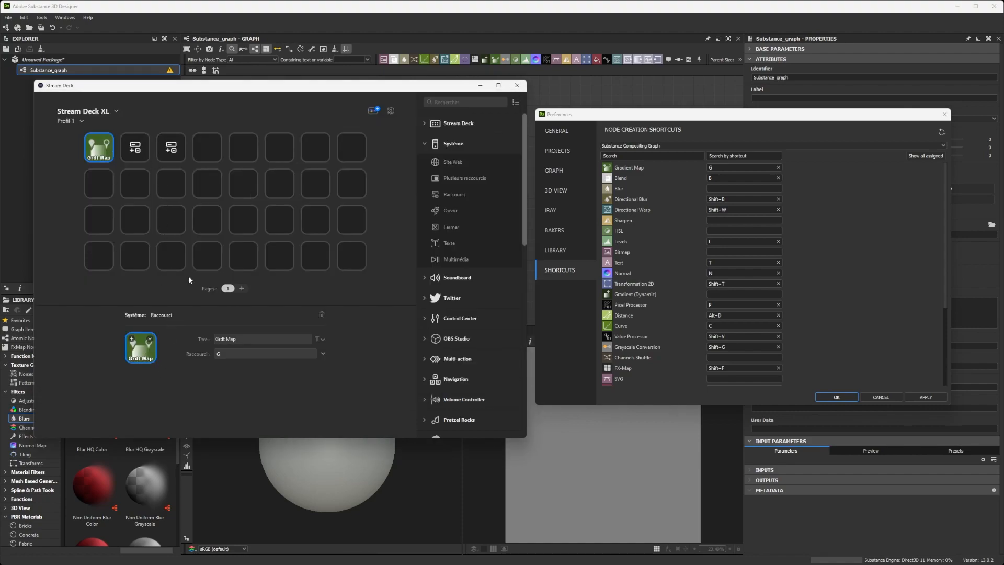
# Configure the second key with the title Blend, the shortcut B and the blend icon 1580624407.png from the Ds folder
pyautogui.click(134, 149)
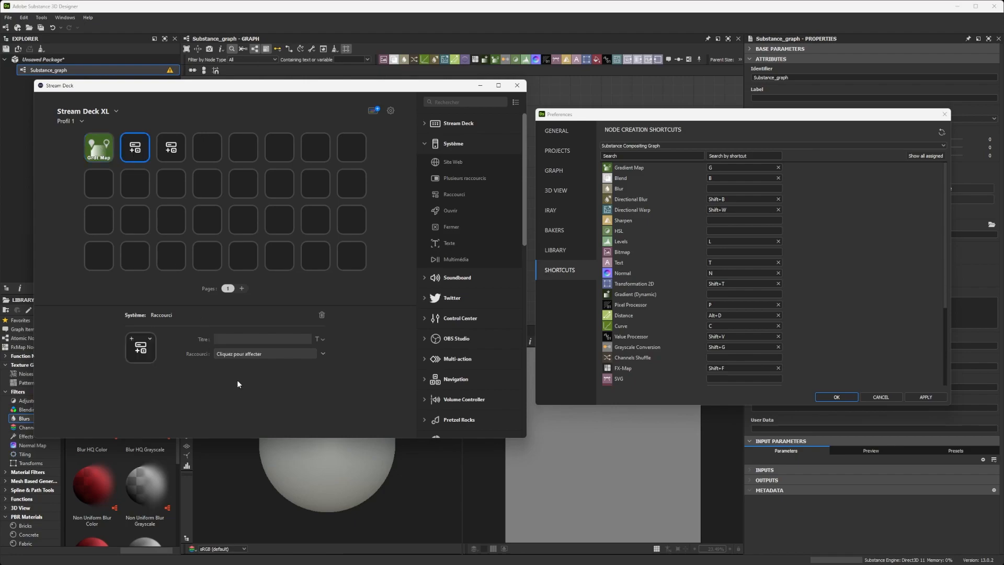
pyautogui.click(237, 338)
pyautogui.write('Blend')
pyautogui.click(237, 355)
pyautogui.press('b')
pyautogui.click(150, 340)
pyautogui.click(178, 353)
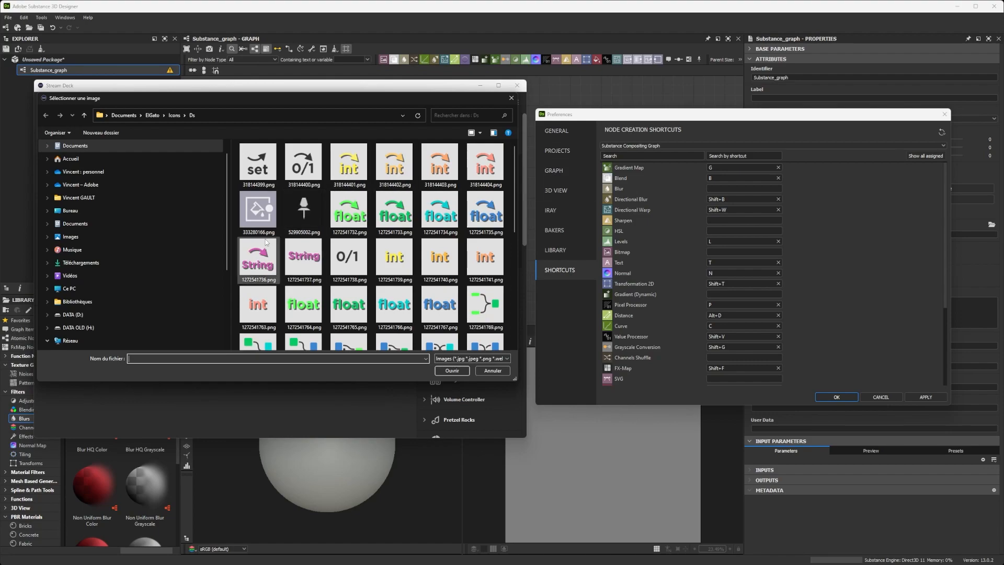
pyautogui.scroll(-5, 275, 234)
pyautogui.scroll(3, 353, 183)
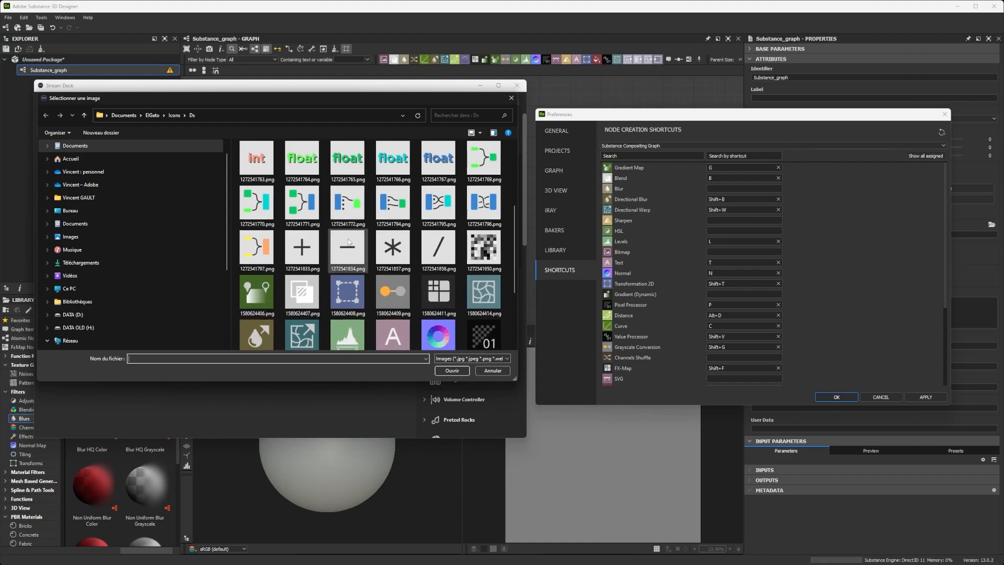
pyautogui.doubleClick(301, 285)
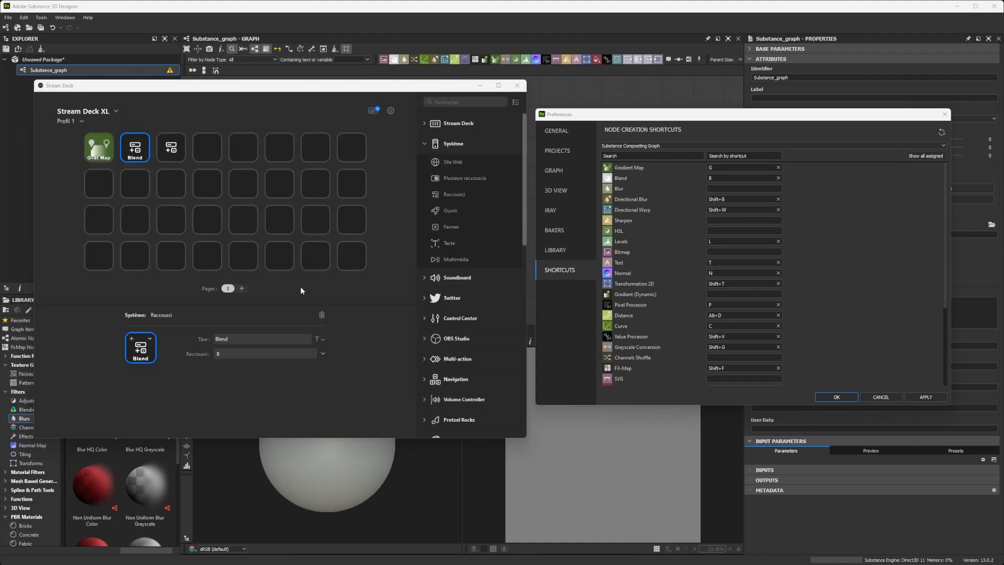
# Configure the third key with the shortcut T, the title Text and the letter A icon from the Ds folder
pyautogui.click(175, 150)
pyautogui.click(241, 354)
pyautogui.press('t')
pyautogui.click(232, 339)
pyautogui.write('T')
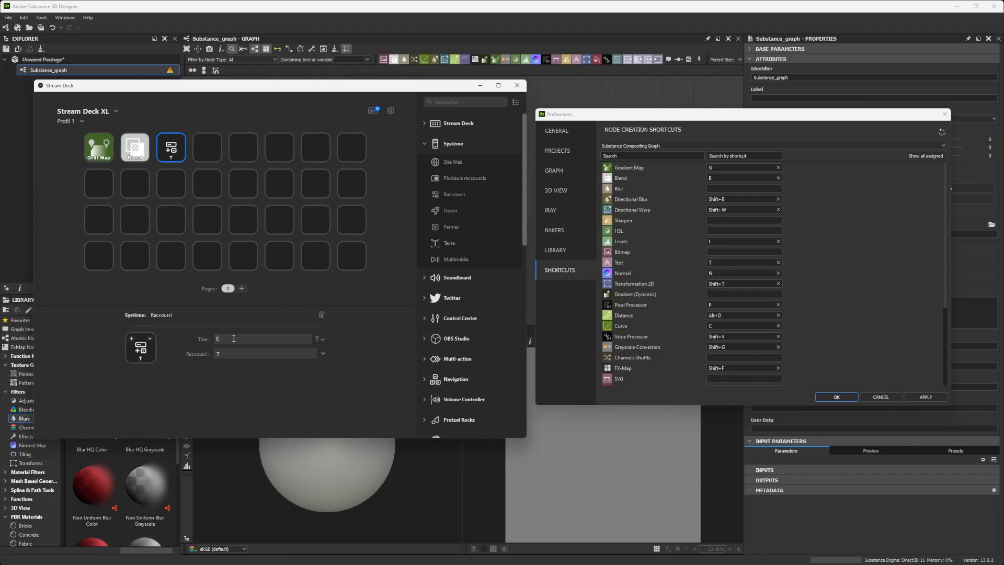
pyautogui.write('ext')
pyautogui.click(150, 339)
pyautogui.click(175, 354)
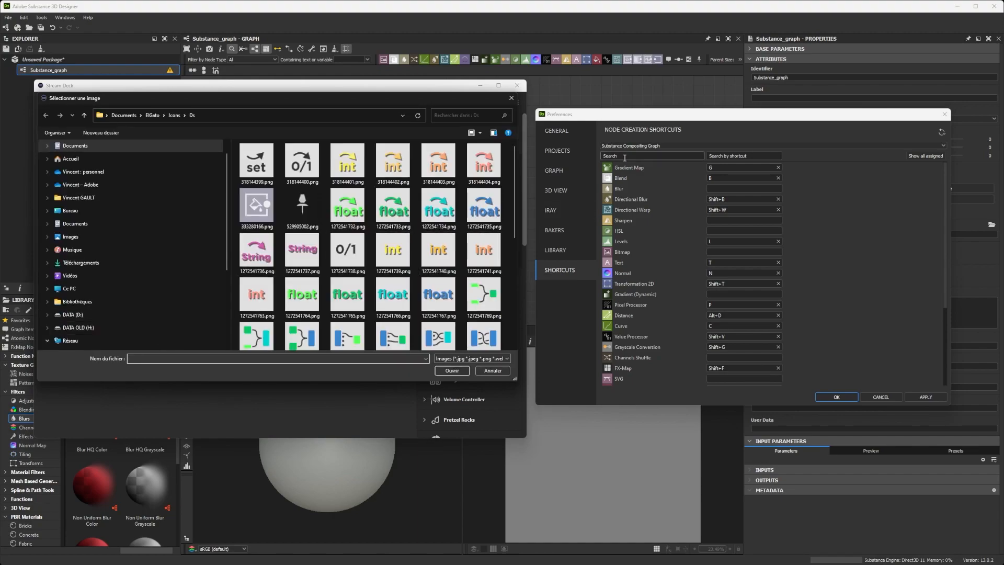
pyautogui.scroll(-2, 391, 250)
pyautogui.scroll(-3, 388, 245)
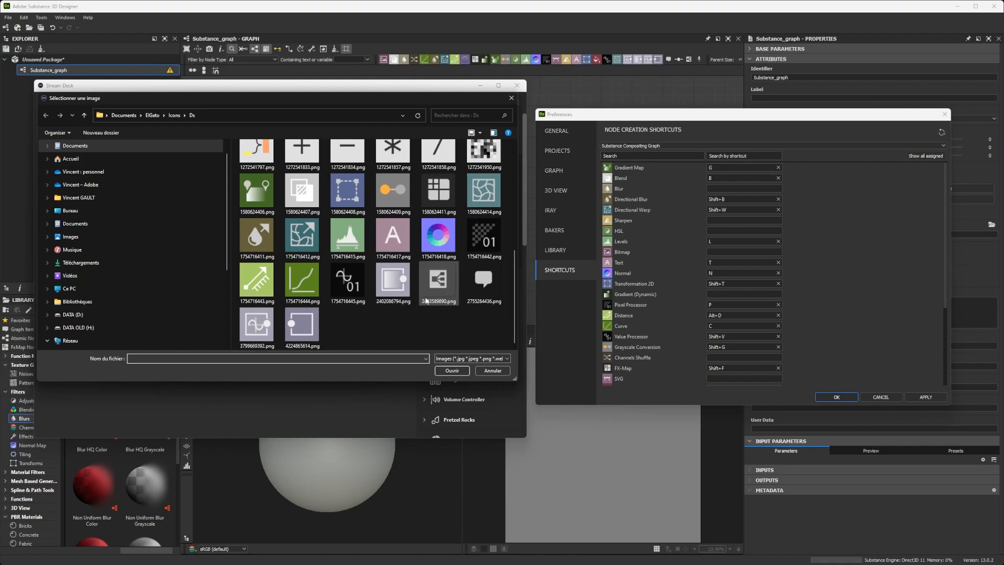
pyautogui.doubleClick(392, 245)
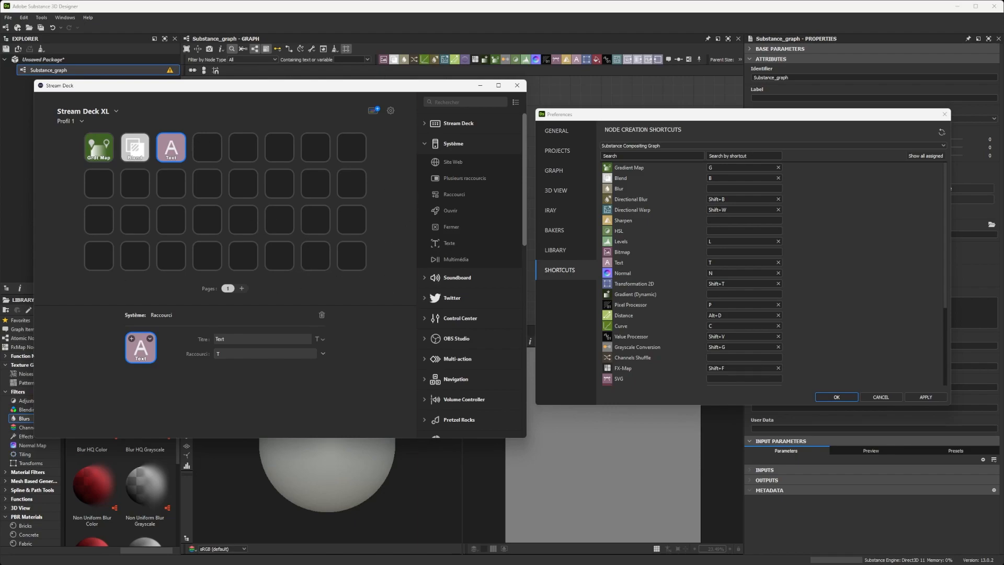
# View the finished Substance 3D Designer profile, return to Profil 1 and check the list of profile options
pyautogui.click(81, 121)
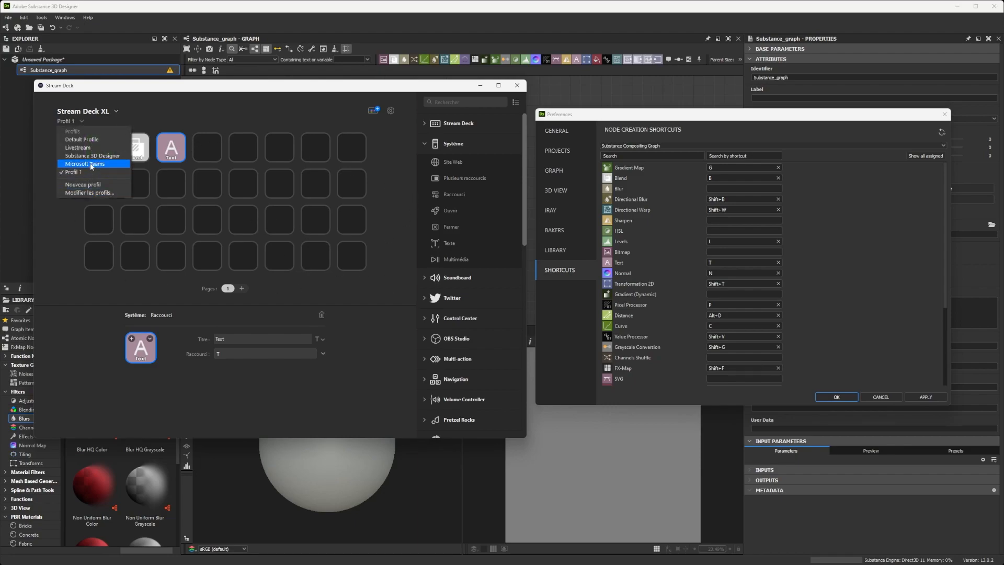
pyautogui.click(92, 156)
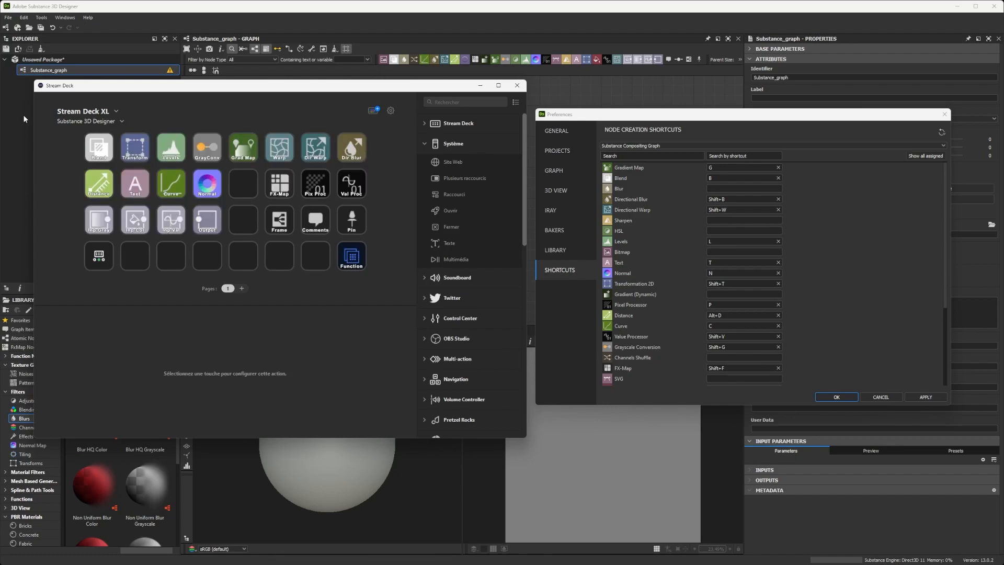
pyautogui.click(122, 123)
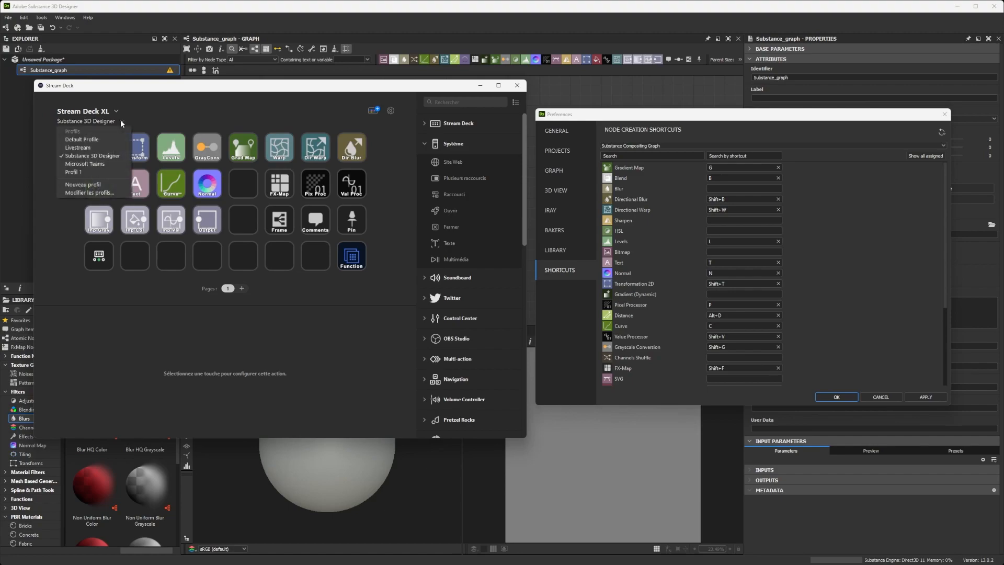
pyautogui.click(79, 173)
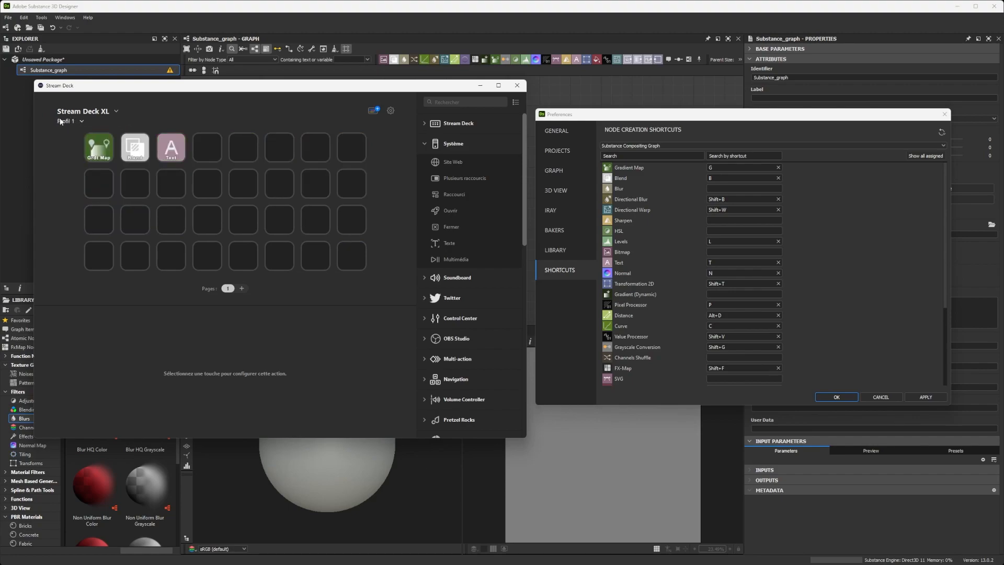
pyautogui.click(83, 123)
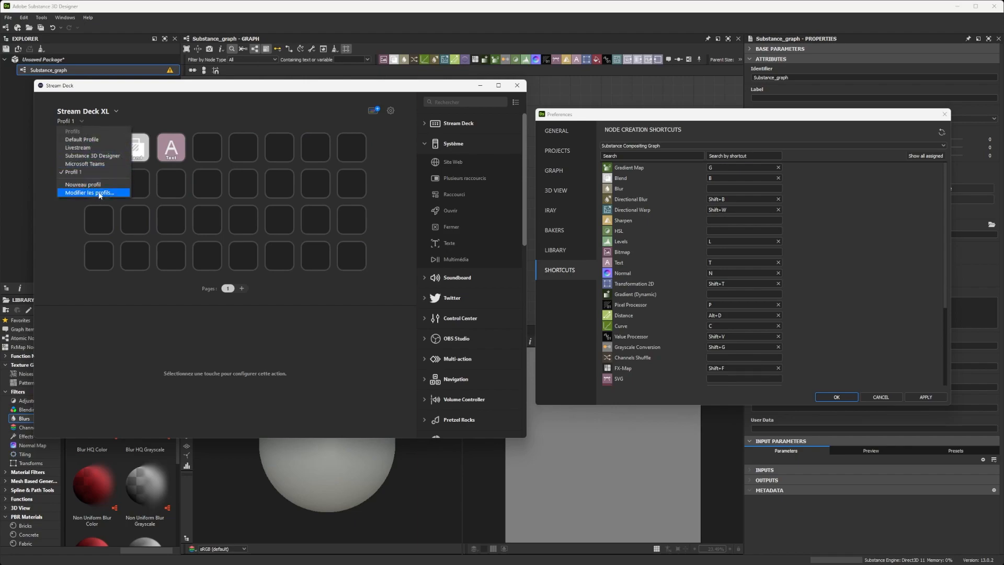
pyautogui.click(199, 117)
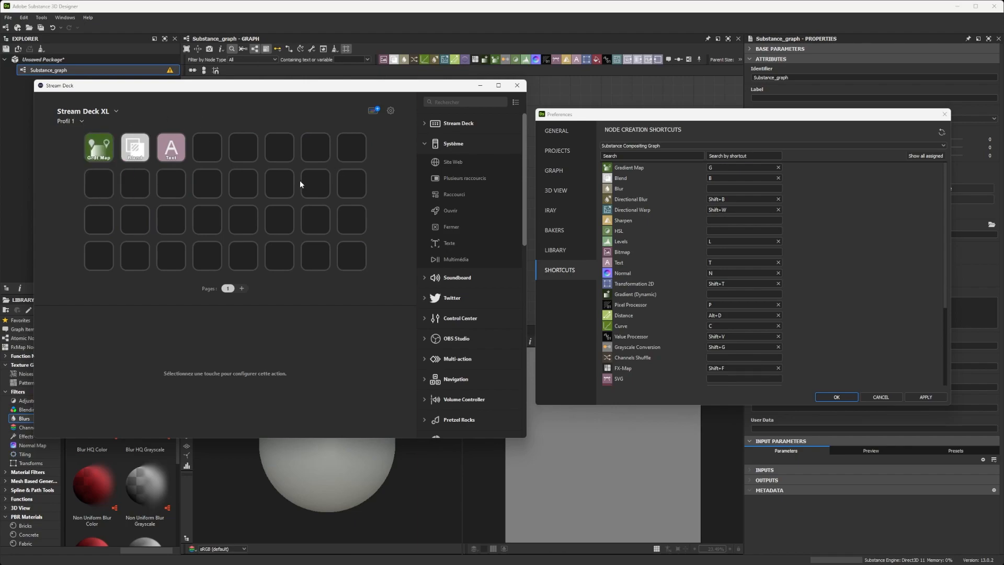
# Find the Navigation action Créer un dossier, place it on the last key of the bottom row and open the new folder
pyautogui.click(423, 124)
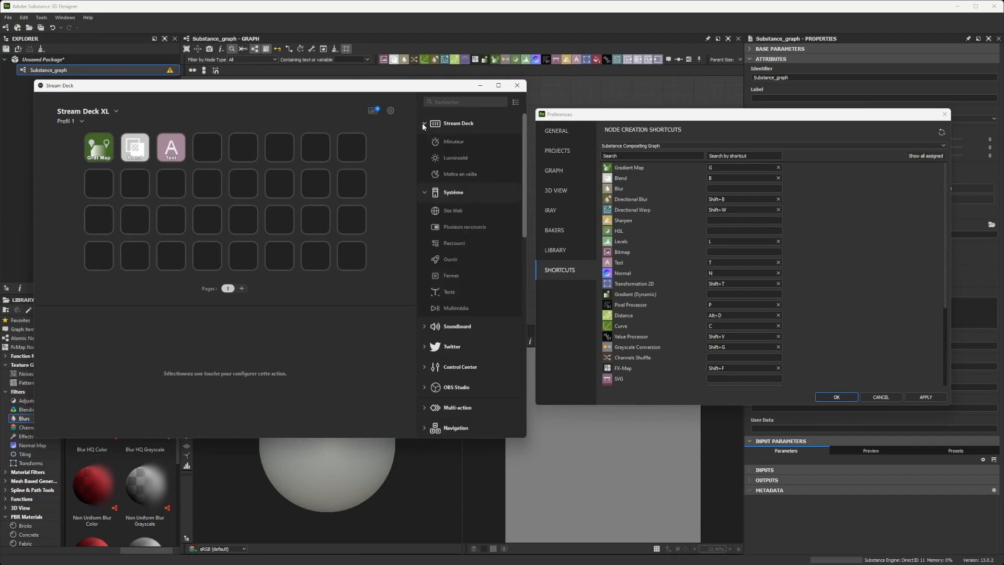
pyautogui.click(422, 124)
pyautogui.click(425, 144)
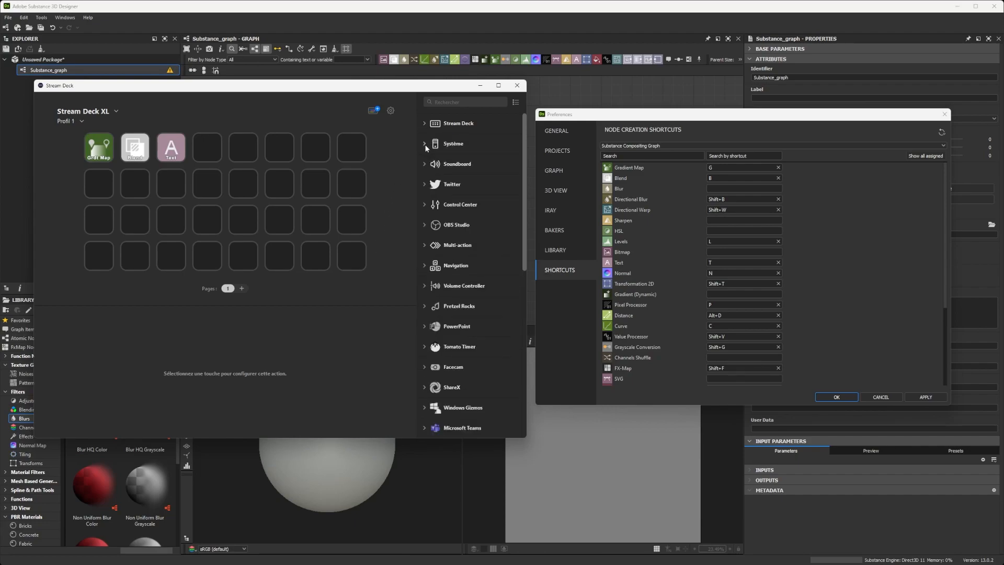
pyautogui.click(425, 204)
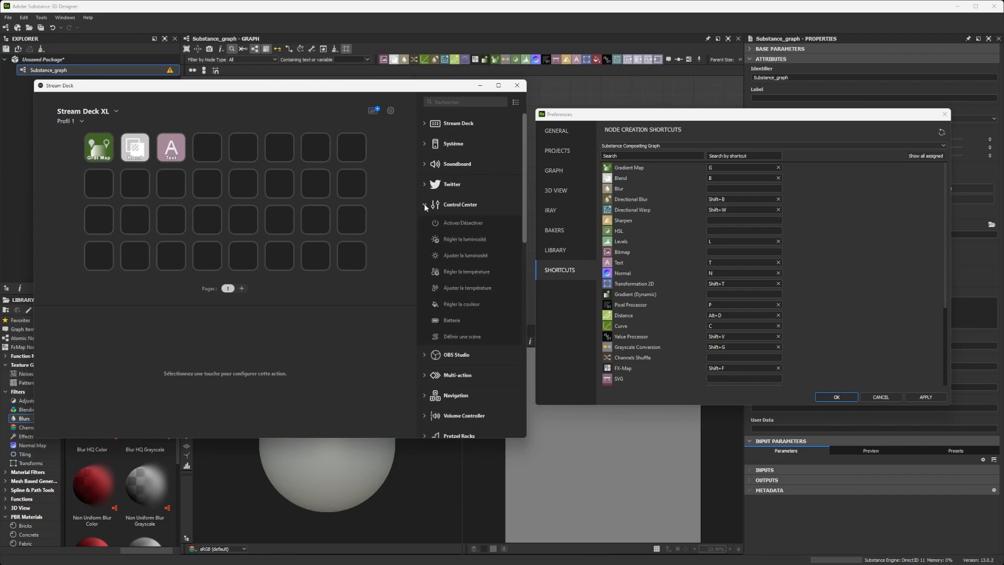
pyautogui.click(424, 205)
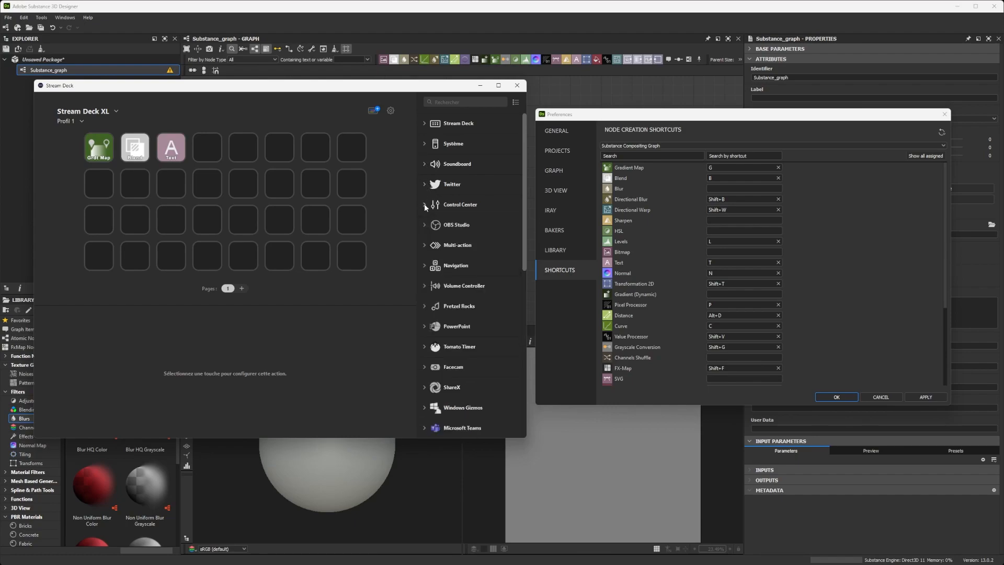
pyautogui.click(424, 246)
pyautogui.click(424, 245)
pyautogui.click(424, 266)
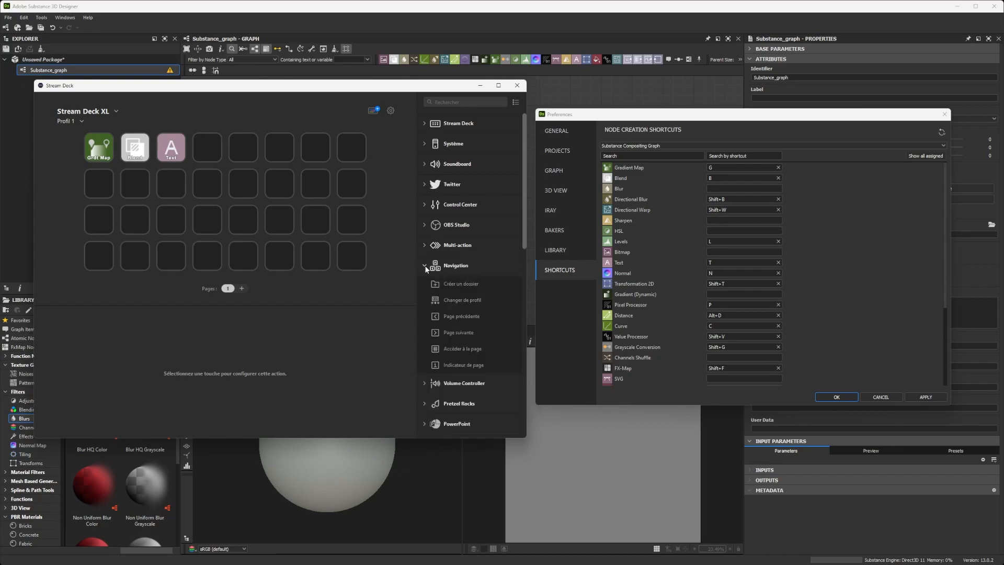
pyautogui.moveTo(456, 285); pyautogui.dragTo(351, 258)
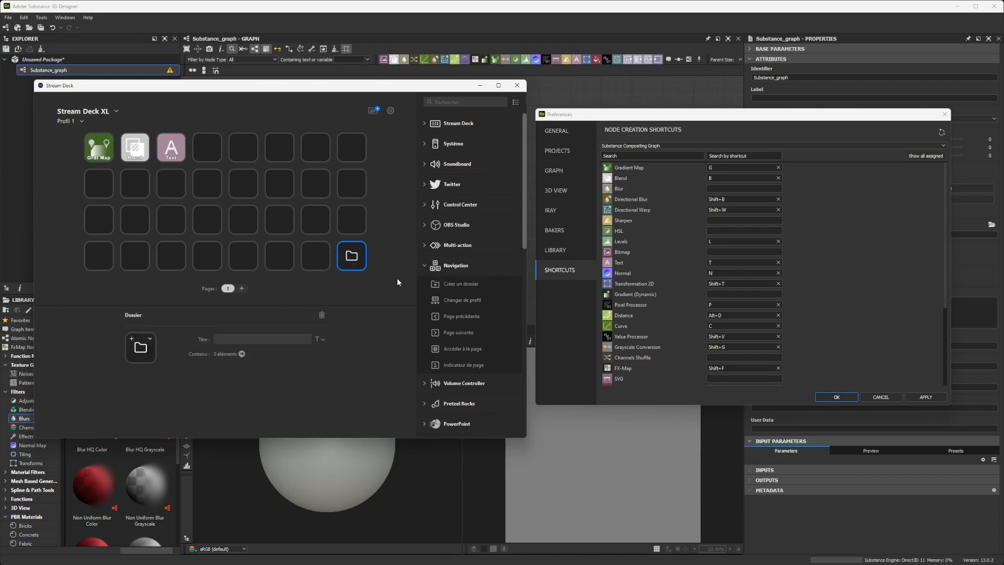
pyautogui.doubleClick(354, 261)
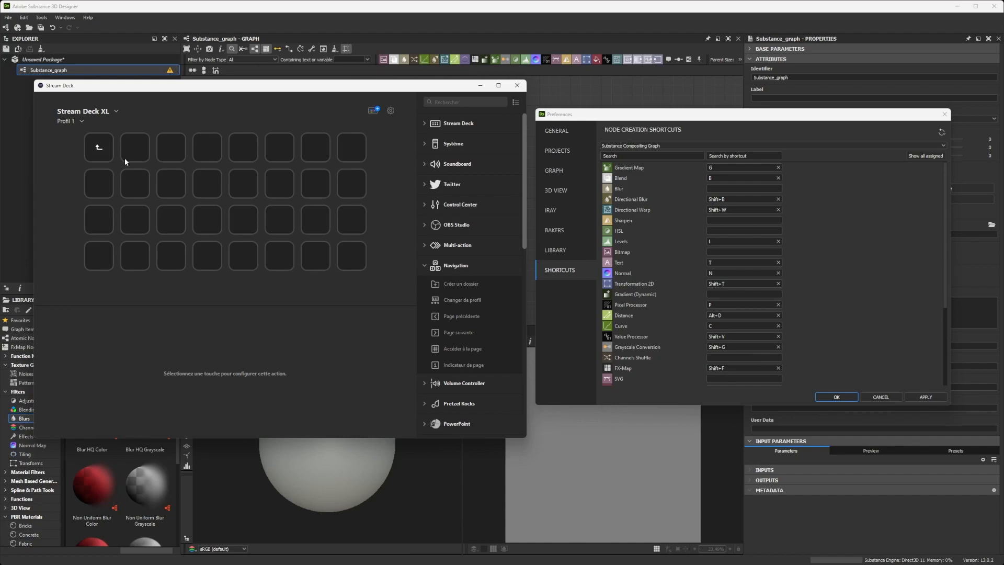
# Show the Substance Function Graph node creation shortcuts in Preferences and bring the Stream Deck window back beside them
pyautogui.click(653, 146)
pyautogui.click(638, 158)
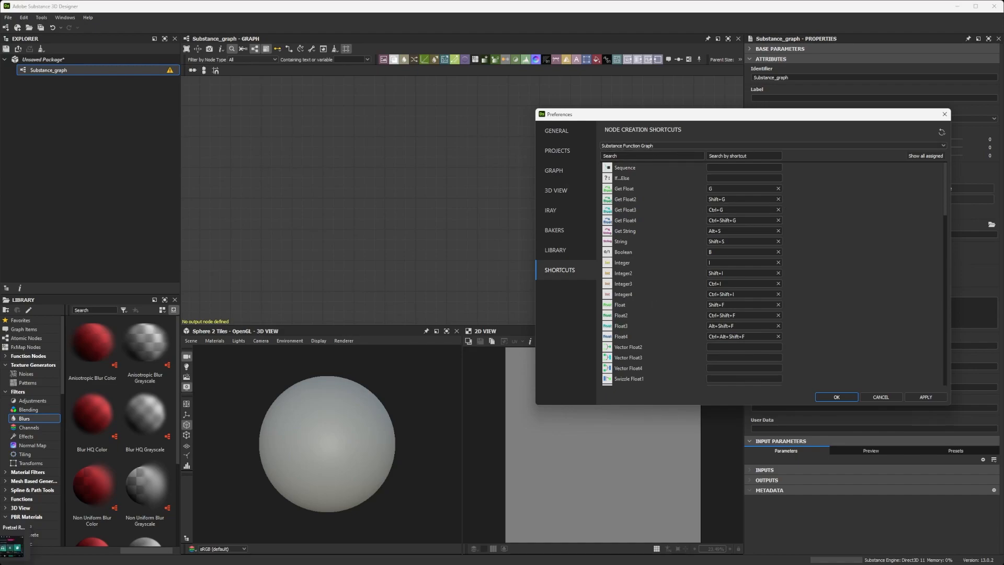
pyautogui.hotkey('alt', 'Tab')
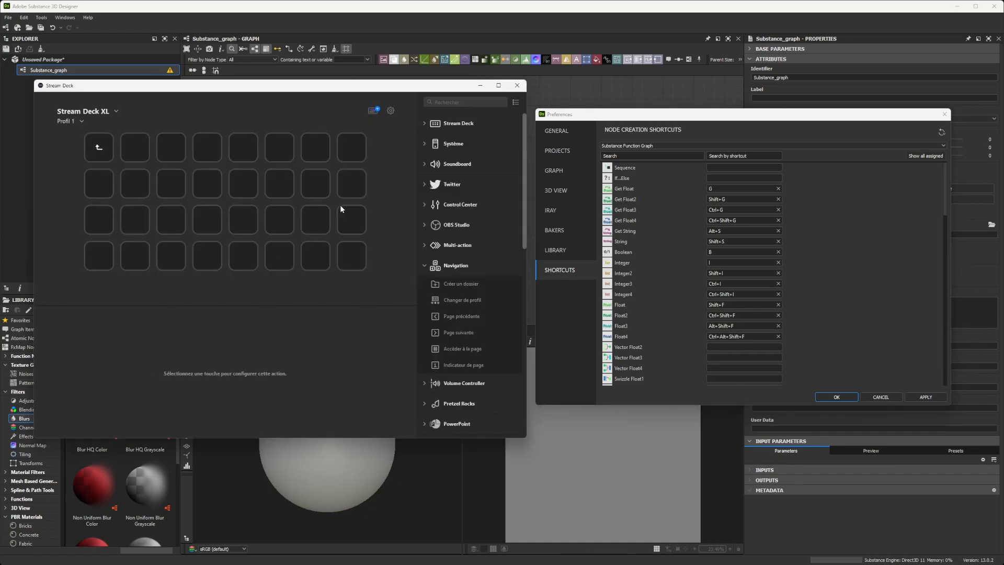
# Add a Raccourci action to the folder's second key with the title Integer and the shortcut I
pyautogui.click(427, 146)
pyautogui.moveTo(460, 194); pyautogui.dragTo(131, 149)
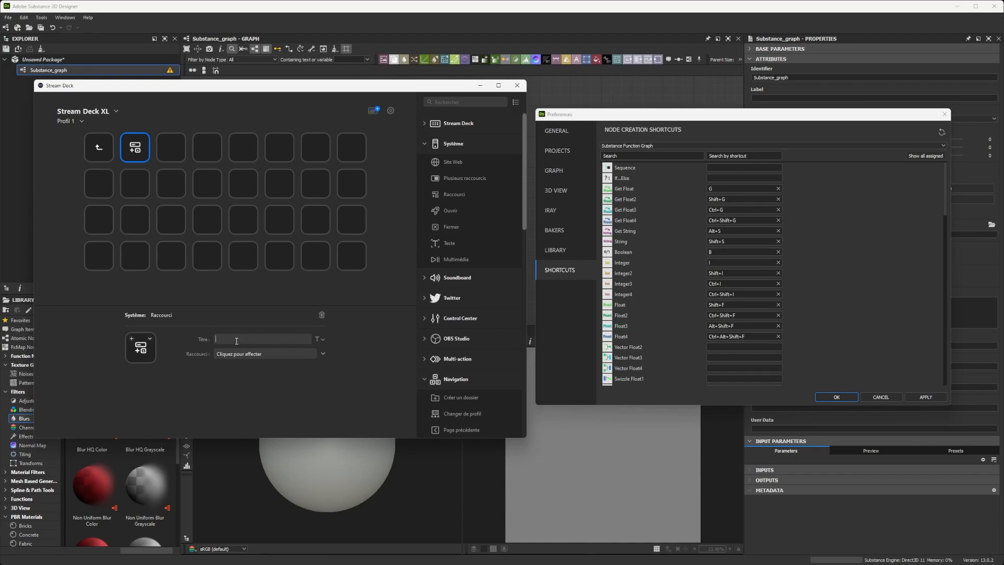
pyautogui.write('Integer')
pyautogui.click(266, 353)
pyautogui.press('i')
# Set the Integer key's icon from the yellow int image 1272541739.png in the Ds folder
pyautogui.click(150, 338)
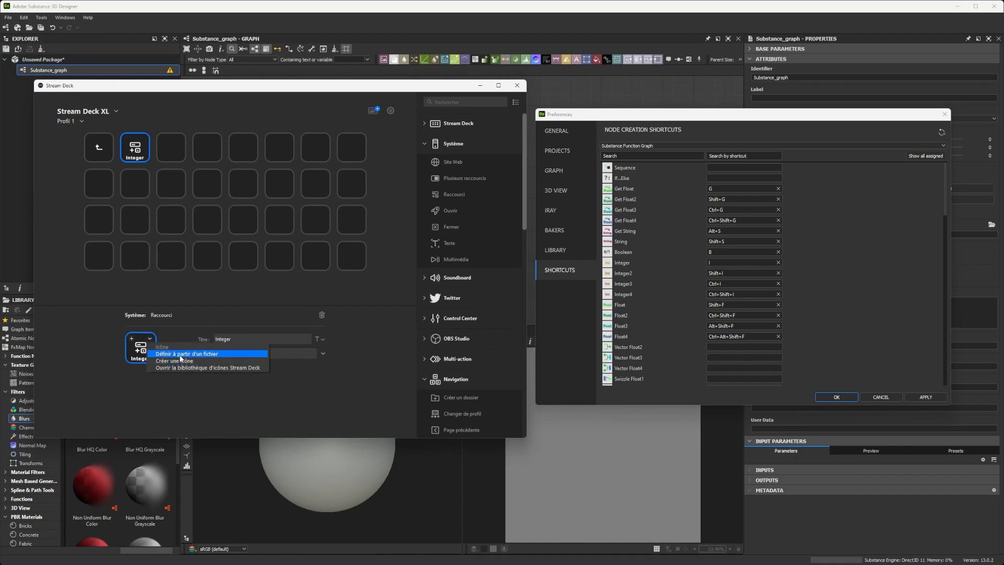
pyautogui.click(180, 354)
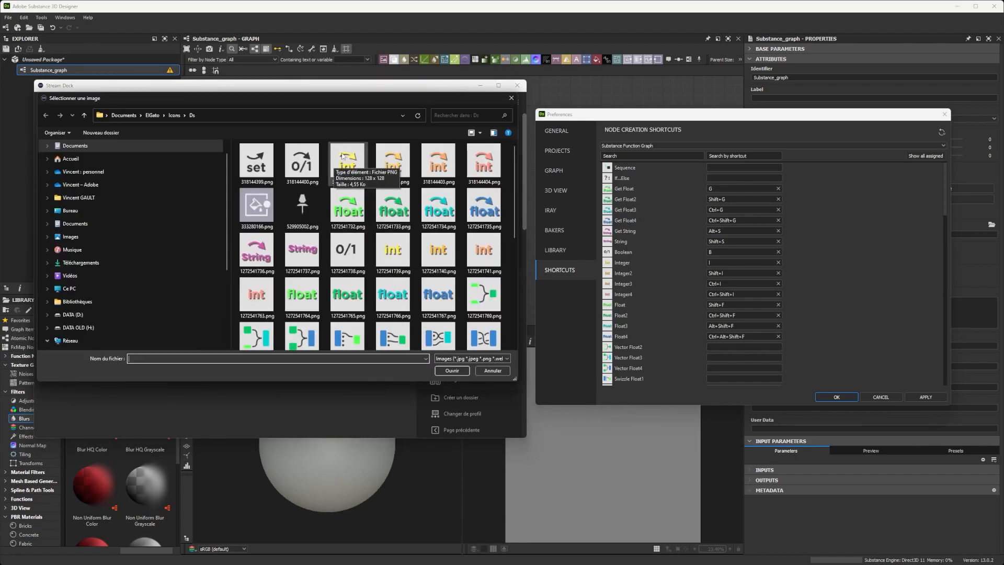
pyautogui.click(393, 251)
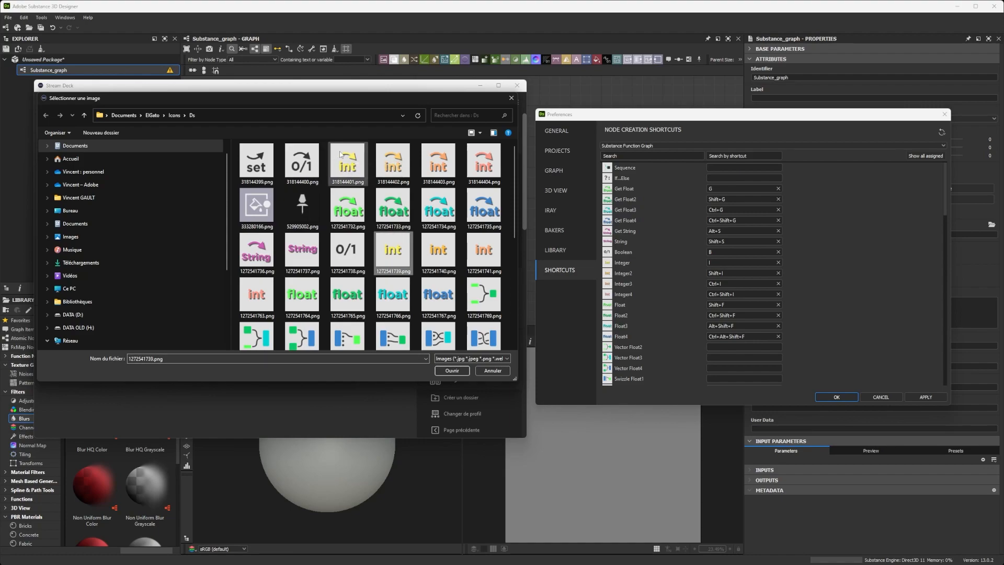
pyautogui.doubleClick(398, 251)
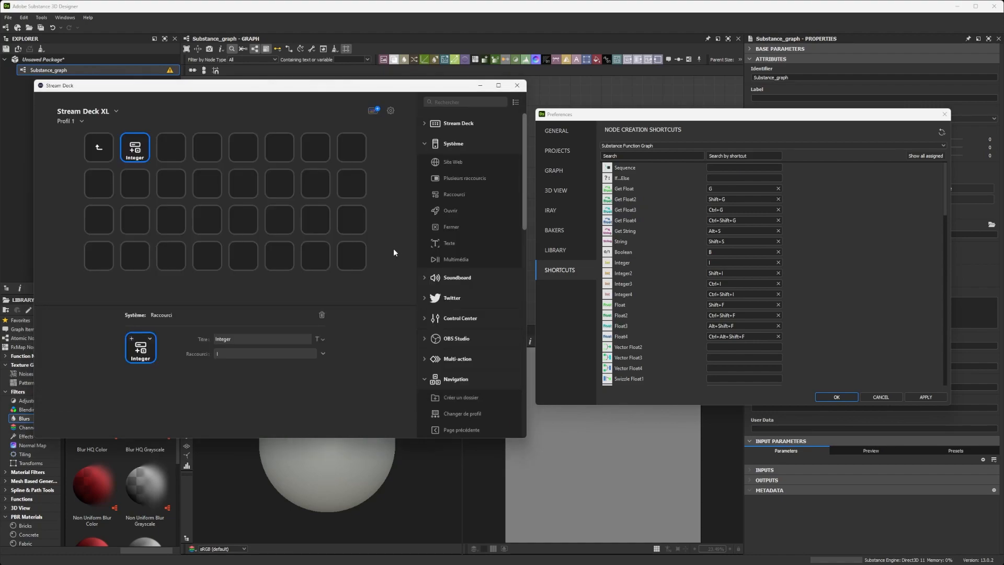
# Leave the folder and rename the profile Profil 1 as Ds in the profile settings
pyautogui.click(98, 150)
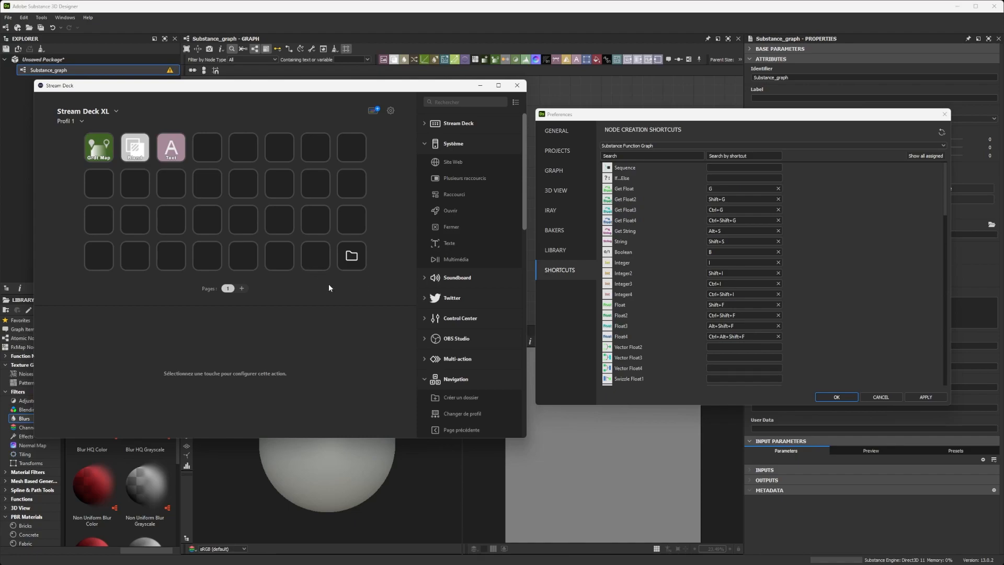
pyautogui.click(83, 121)
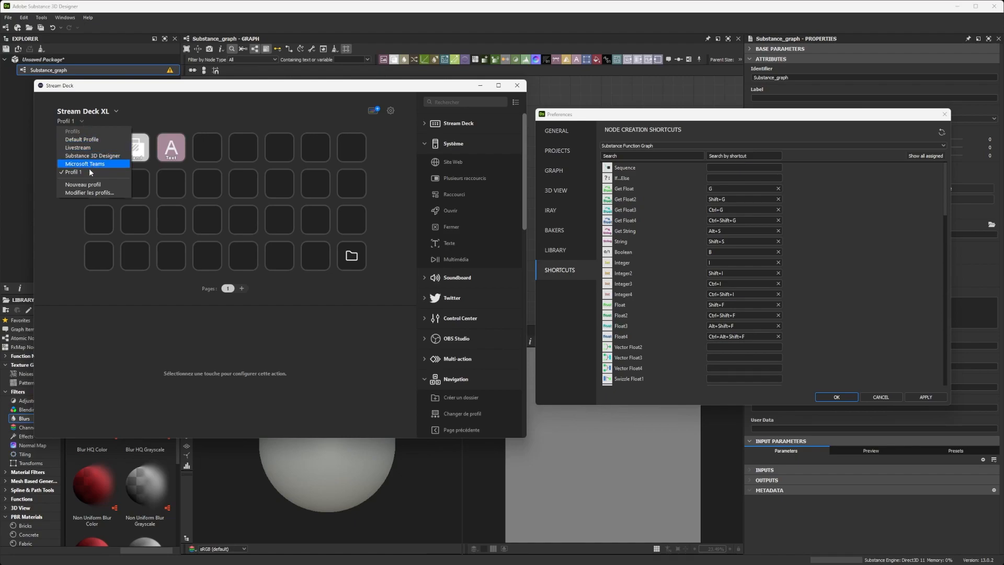
pyautogui.click(90, 193)
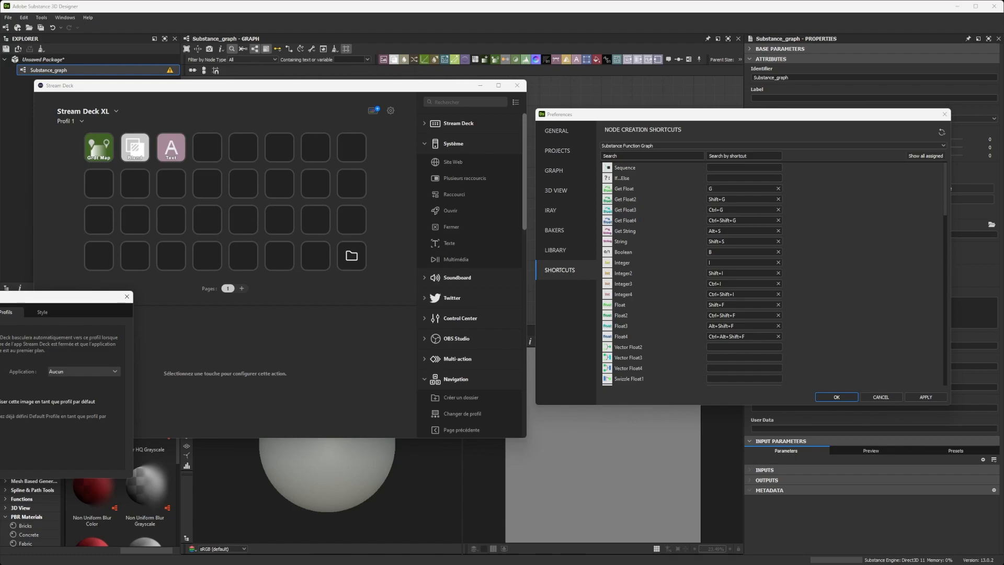
pyautogui.press('Return')
# Assign Adobe Substance 3D Designer as the application that automatically activates the Ds profile
pyautogui.click(101, 371)
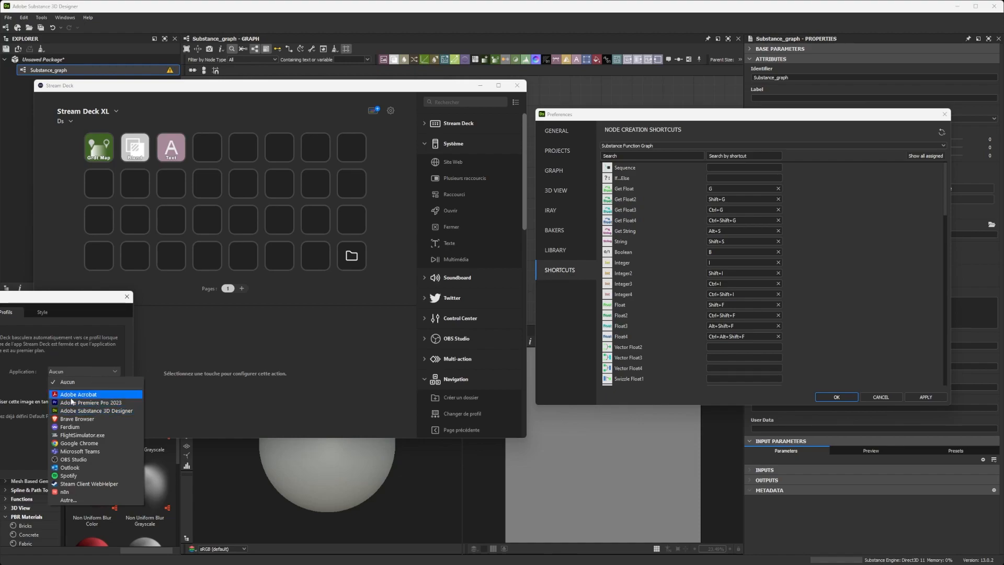
pyautogui.click(96, 411)
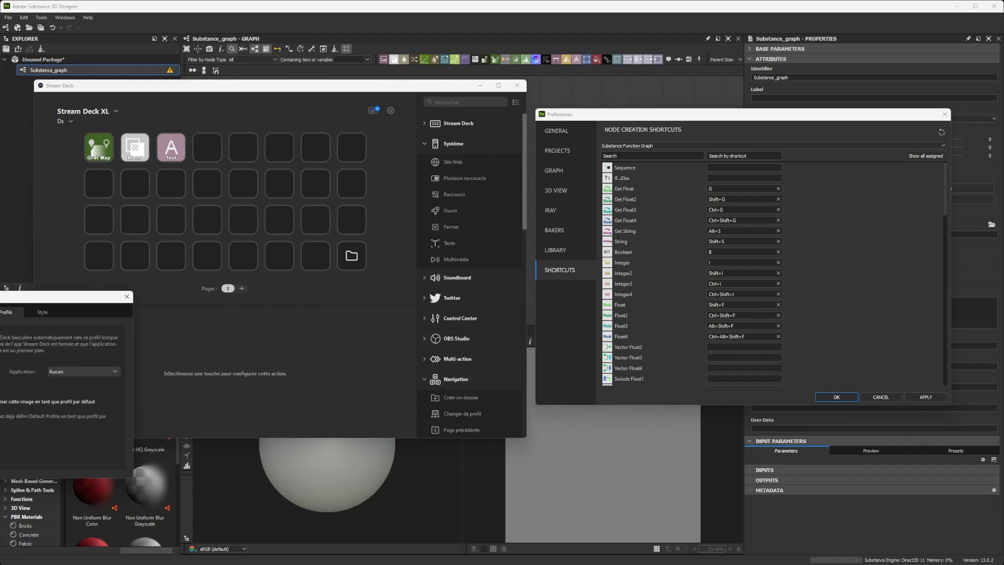
pyautogui.click(74, 371)
pyautogui.click(96, 410)
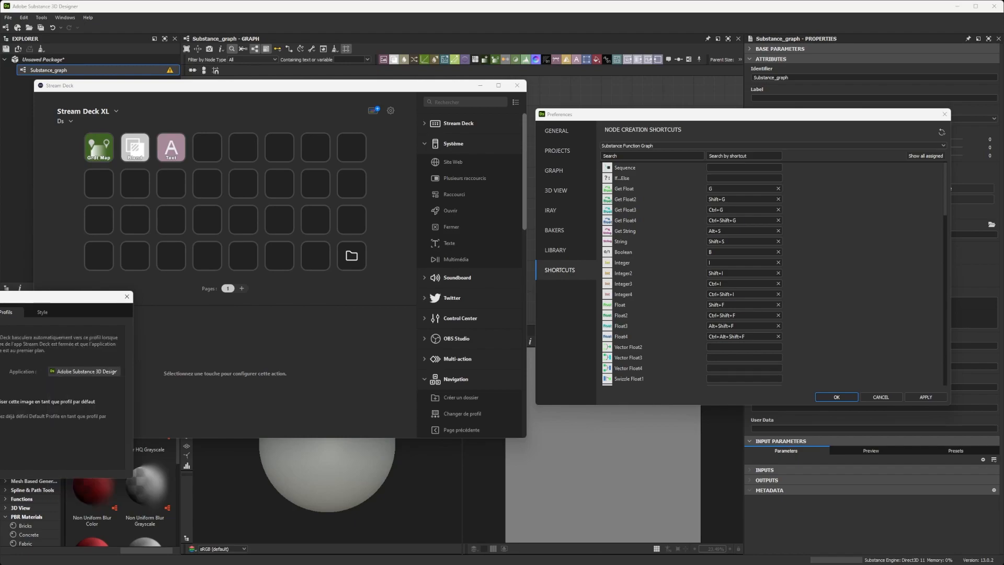
pyautogui.click(114, 371)
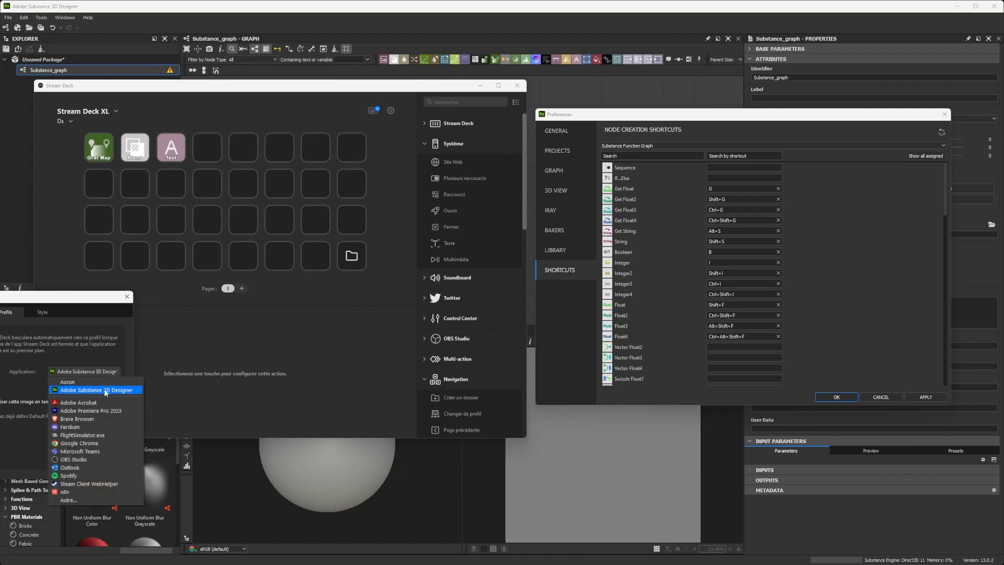
pyautogui.click(15, 389)
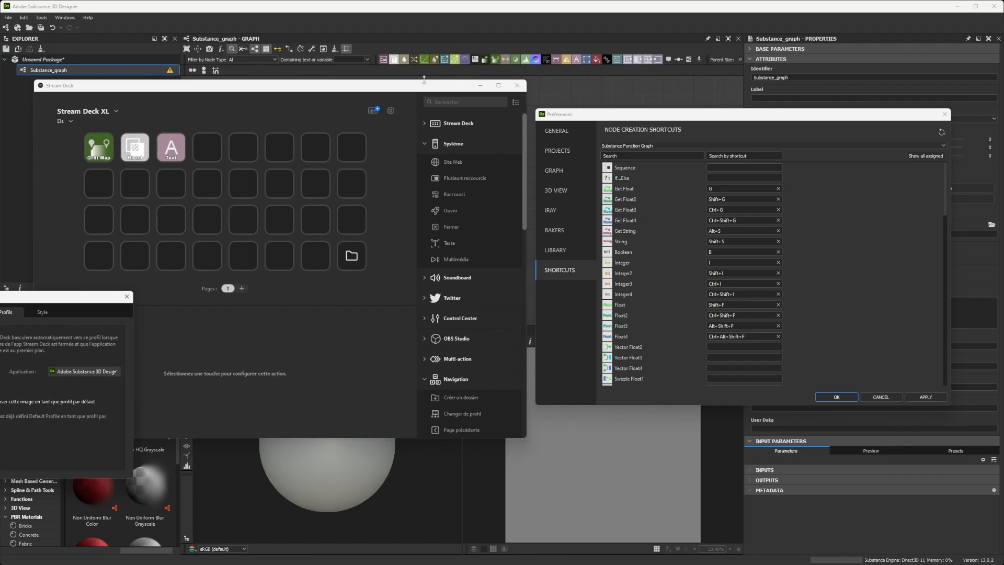
# Close the Stream Deck window and the Preferences dialog to return to the empty Substance graph
pyautogui.click(515, 88)
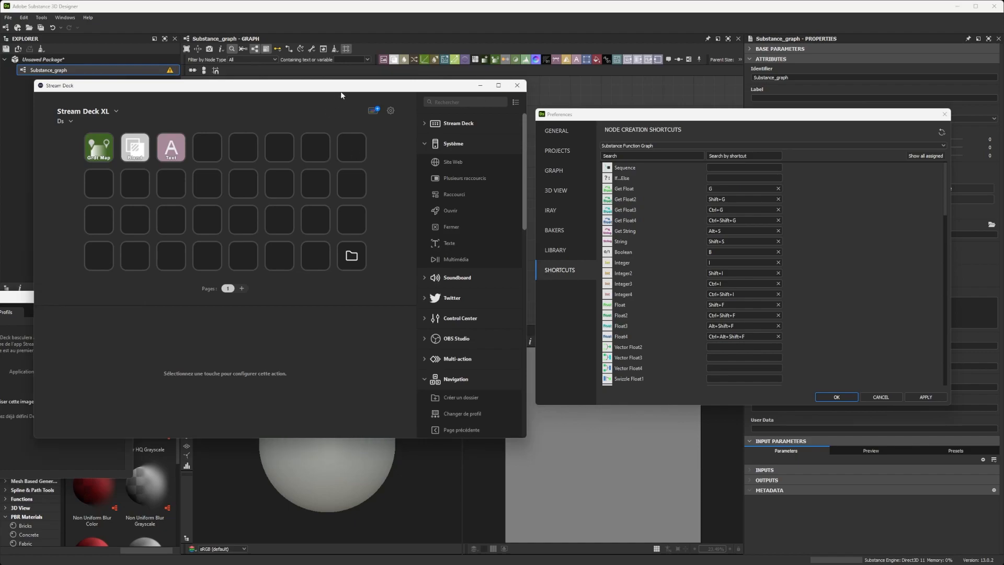
pyautogui.moveTo(290, 87); pyautogui.dragTo(444, 140)
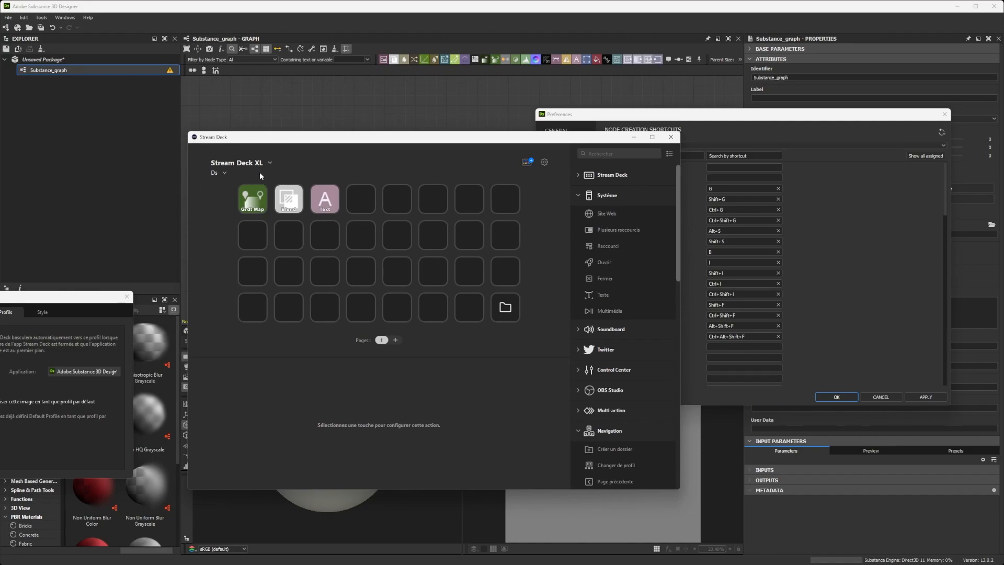
pyautogui.moveTo(320, 144); pyautogui.dragTo(299, 146)
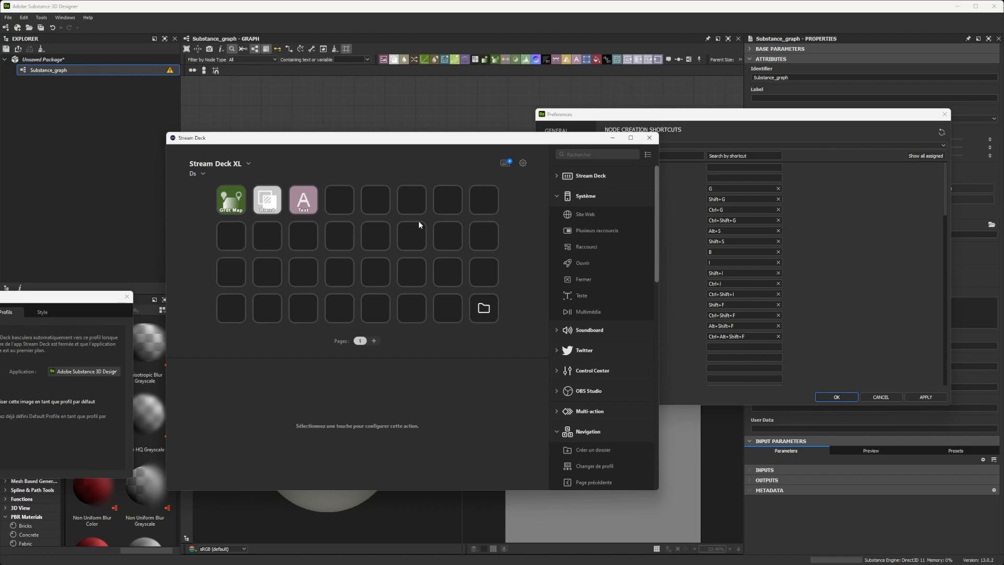
pyautogui.click(647, 139)
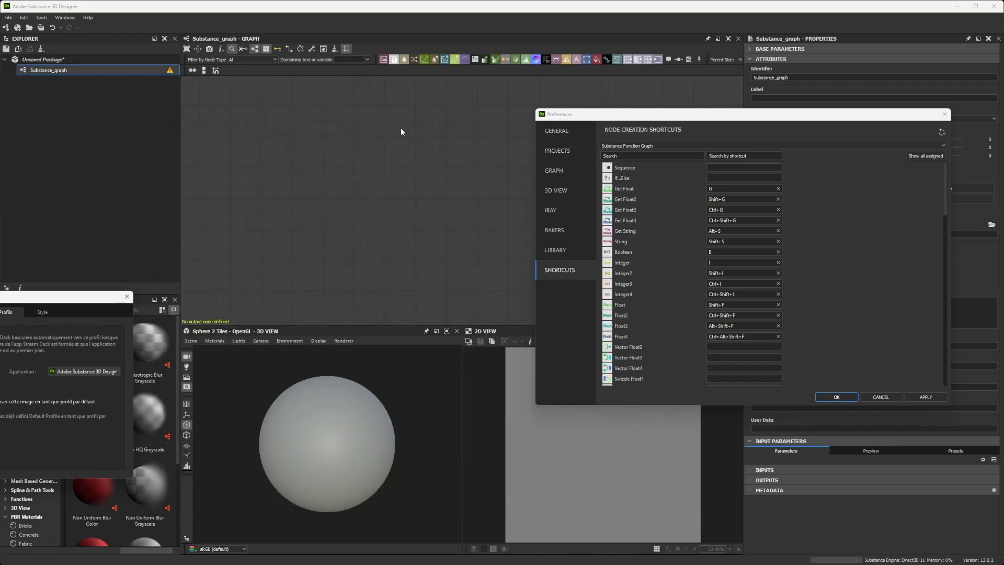
pyautogui.click(944, 114)
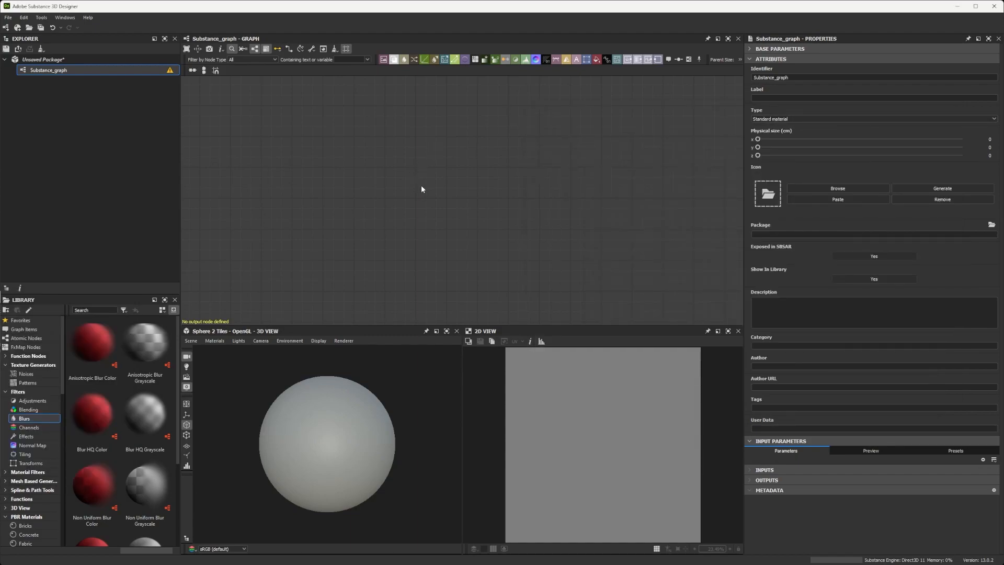
# Create a Text node followed by a connected Blend node, and select the Text node
pyautogui.press('t')
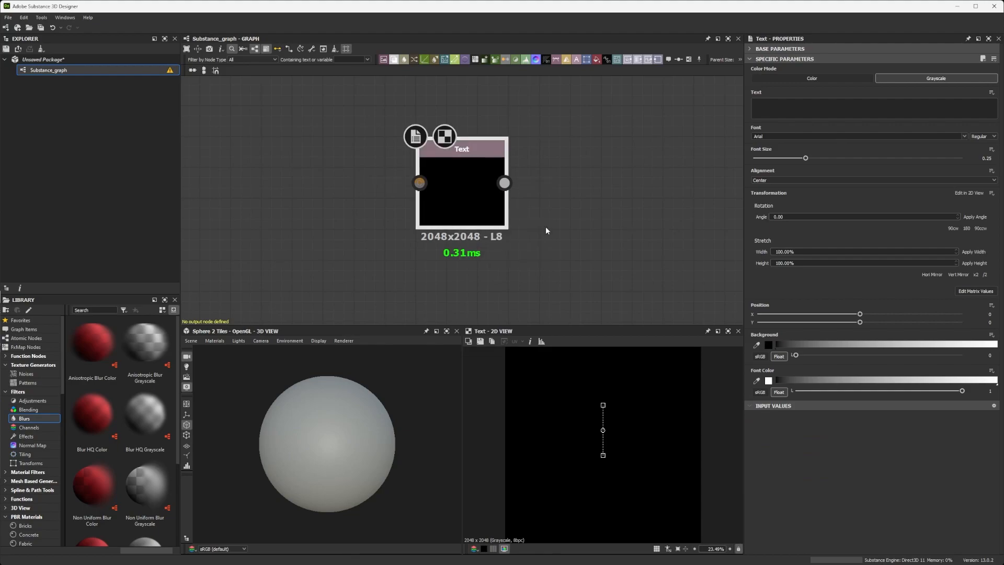
pyautogui.scroll(-3, 554, 220)
pyautogui.moveTo(563, 213); pyautogui.dragTo(492, 201, button='middle')
pyautogui.press('b')
pyautogui.scroll(1, 523, 192)
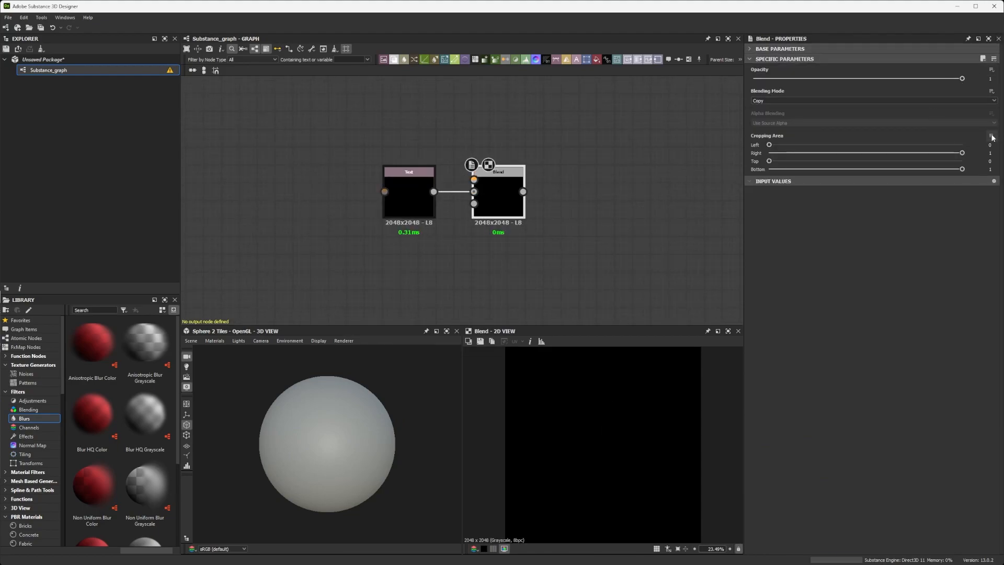
pyautogui.click(421, 196)
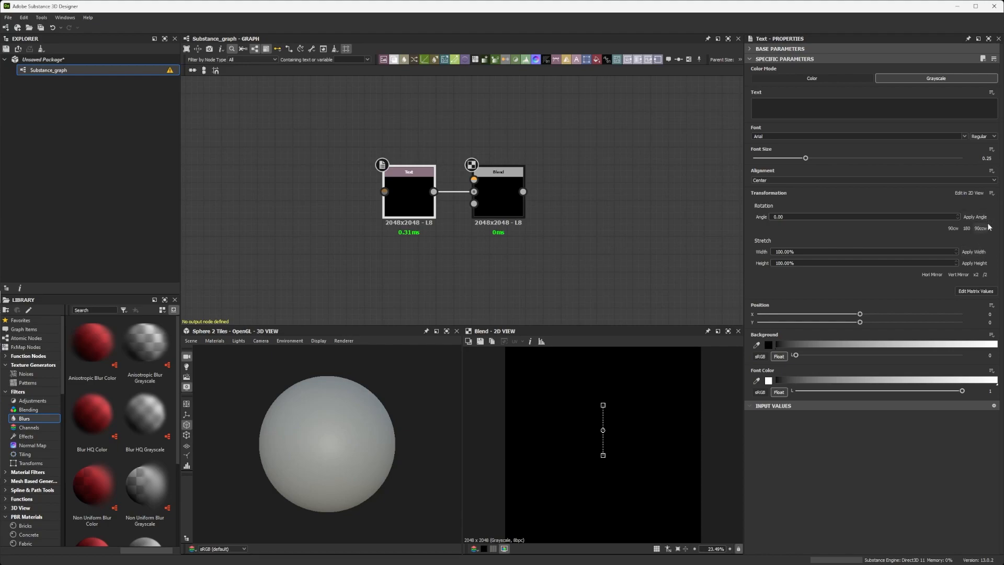
pyautogui.click(992, 193)
pyautogui.click(971, 204)
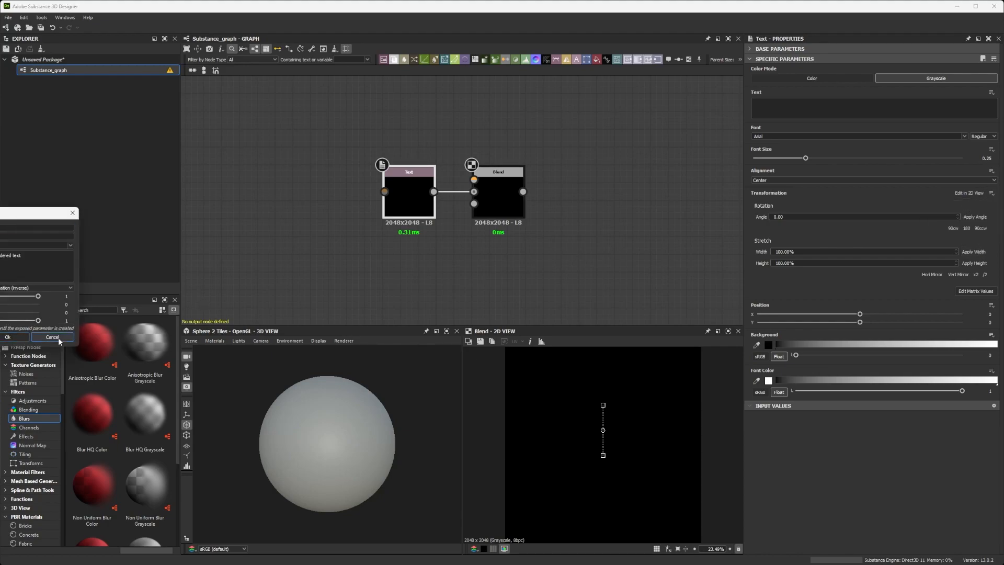
pyautogui.click(54, 339)
# Create an empty function for the Text node's Transformation and add a Float node with an Integer node below it
pyautogui.click(992, 193)
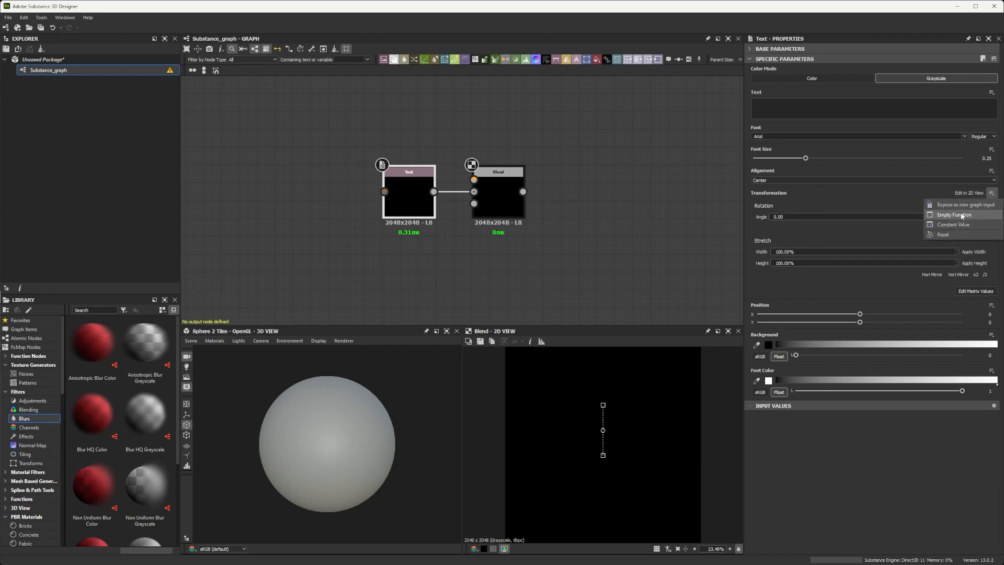
pyautogui.click(924, 215)
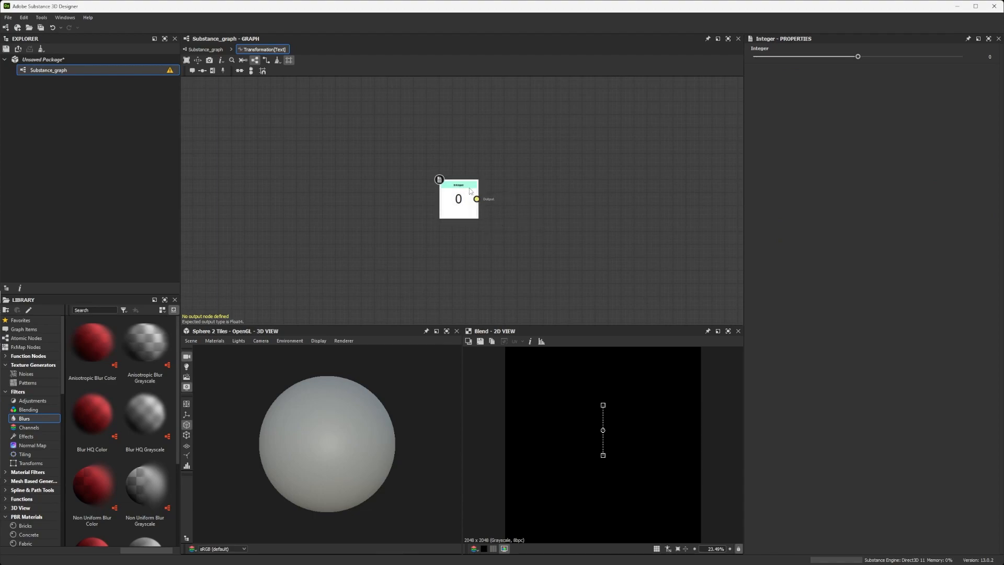
pyautogui.moveTo(469, 191); pyautogui.dragTo(458, 255)
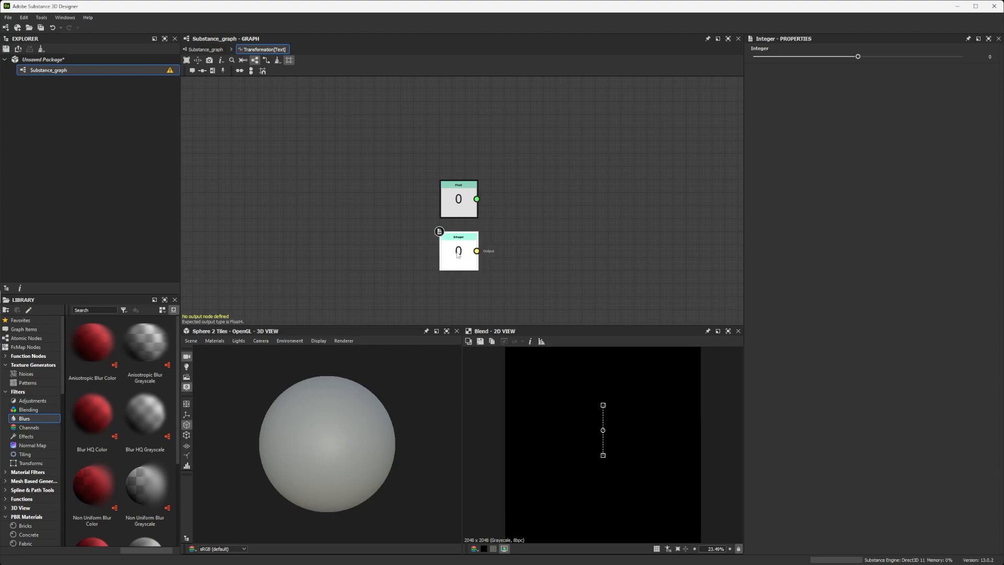